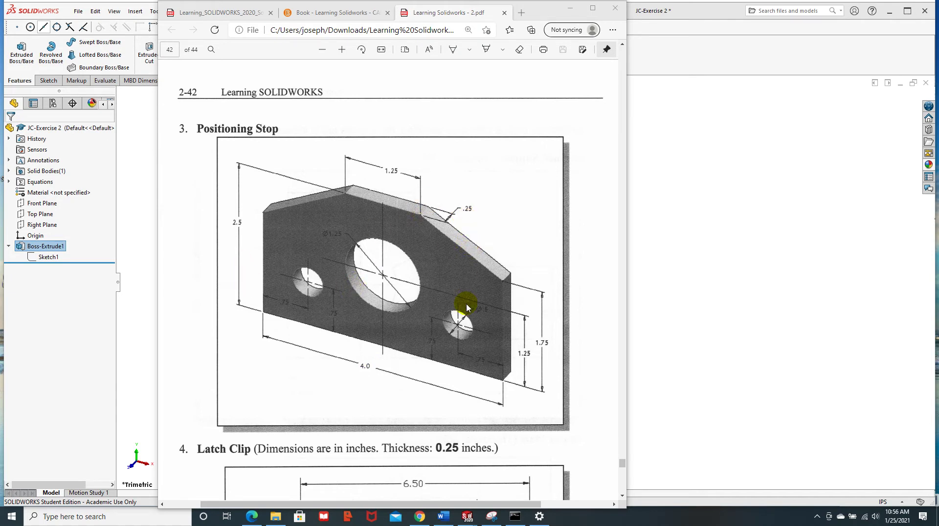
Create a new part document and change its scene to a plain white background.
{"action": "left_click", "coordinate": [742, 258]}
{"action": "left_click", "coordinate": [77, 11]}
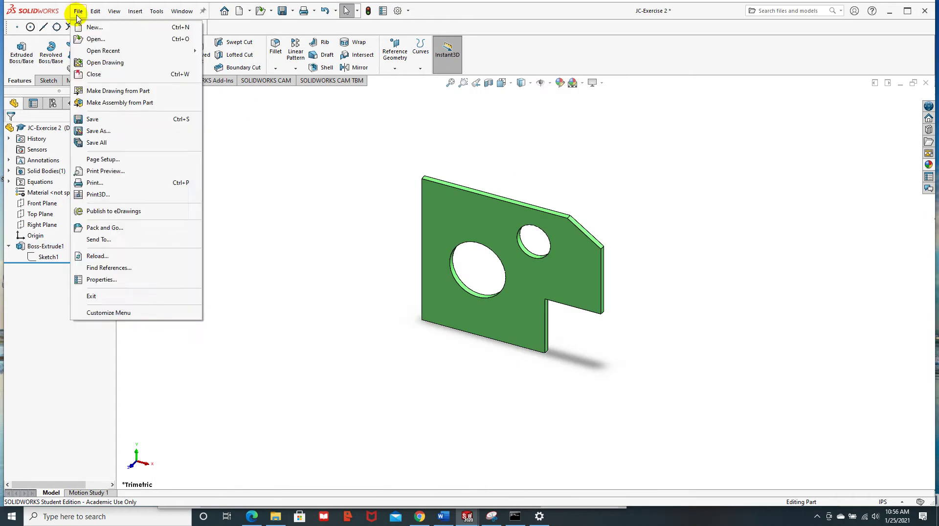
{"action": "left_click", "coordinate": [84, 30]}
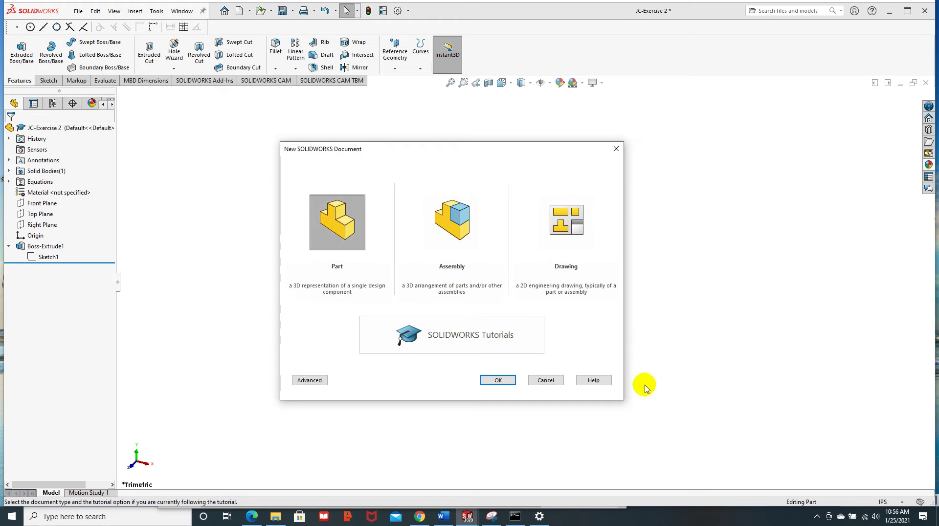
{"action": "left_click", "coordinate": [493, 380]}
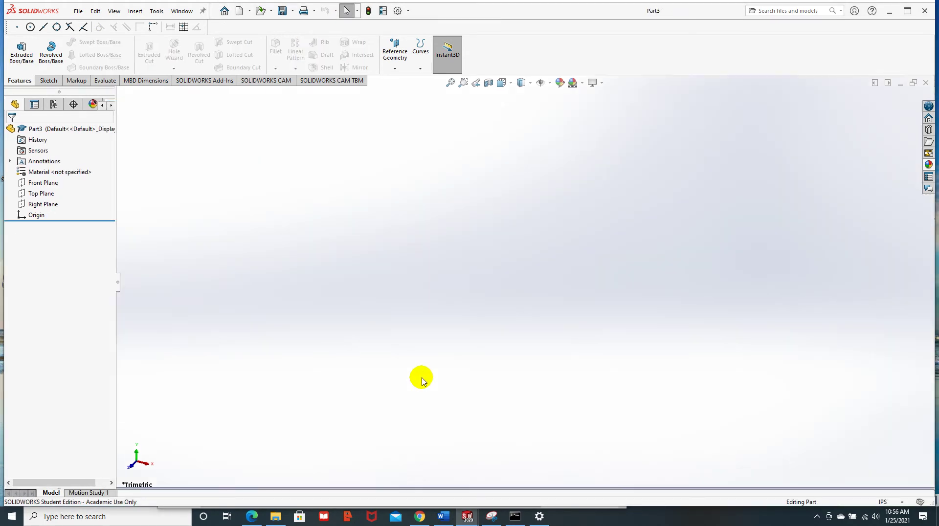
{"action": "left_click", "coordinate": [584, 84]}
{"action": "left_click", "coordinate": [593, 108]}
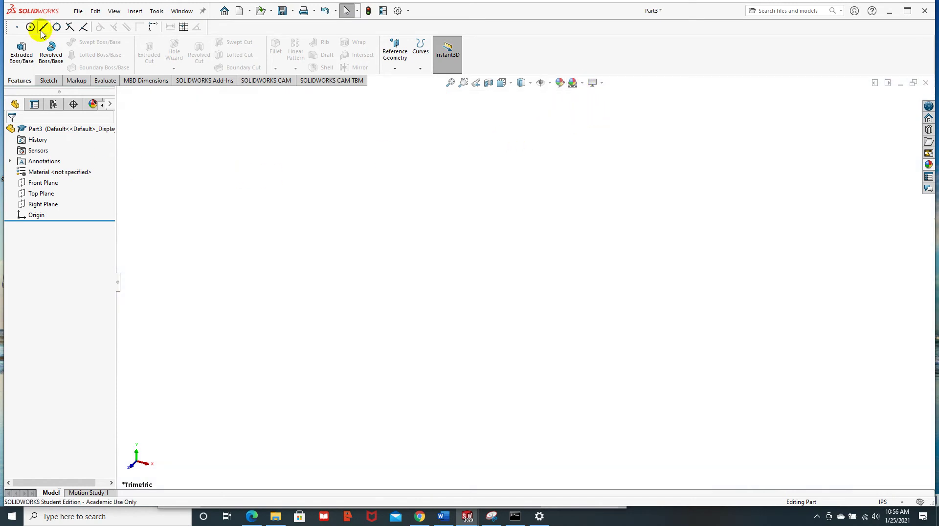
Start a new sketch on the Front Plane.
{"action": "left_click", "coordinate": [48, 81]}
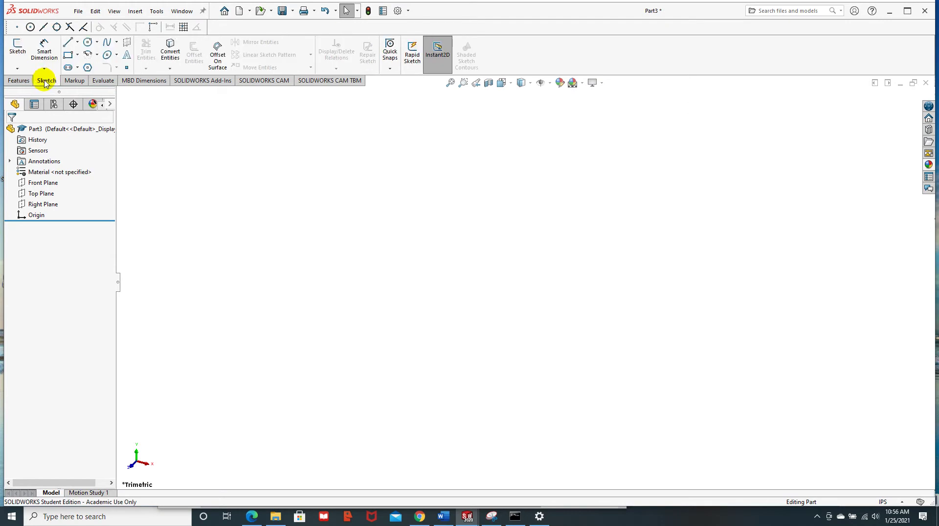
{"action": "left_click", "coordinate": [17, 51]}
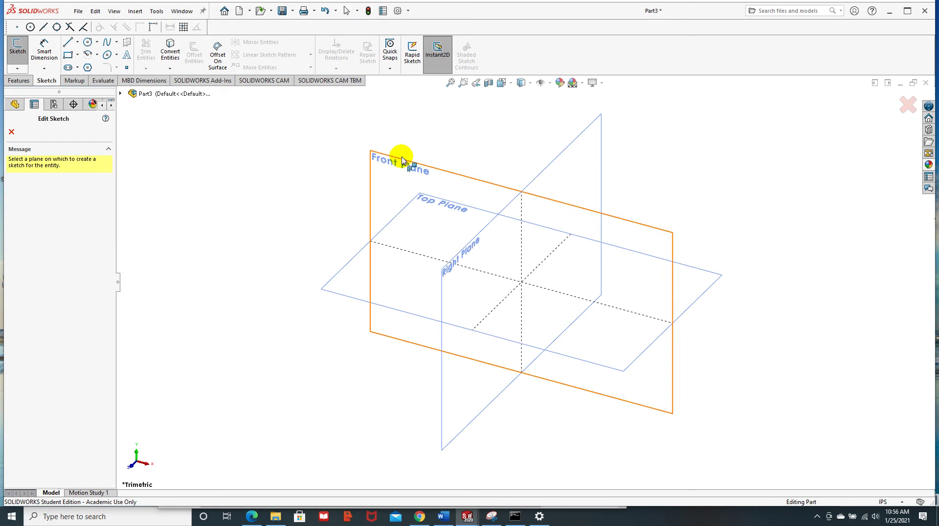
{"action": "left_click", "coordinate": [401, 161]}
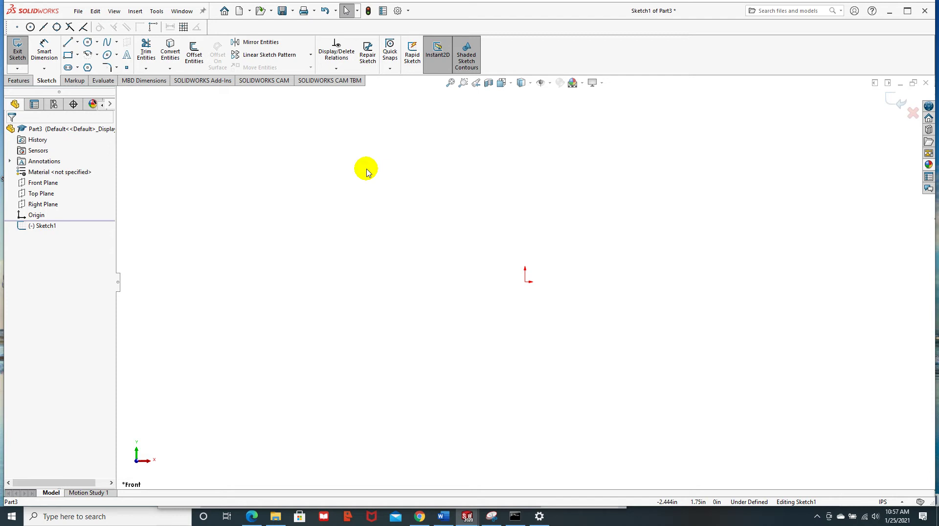
Following the Positioning Stop drawing, sketch a closed six-line outline from the origin, about 4 in wide and 2.12 in high, with two sloped upper corners.
{"action": "left_click", "coordinate": [252, 516]}
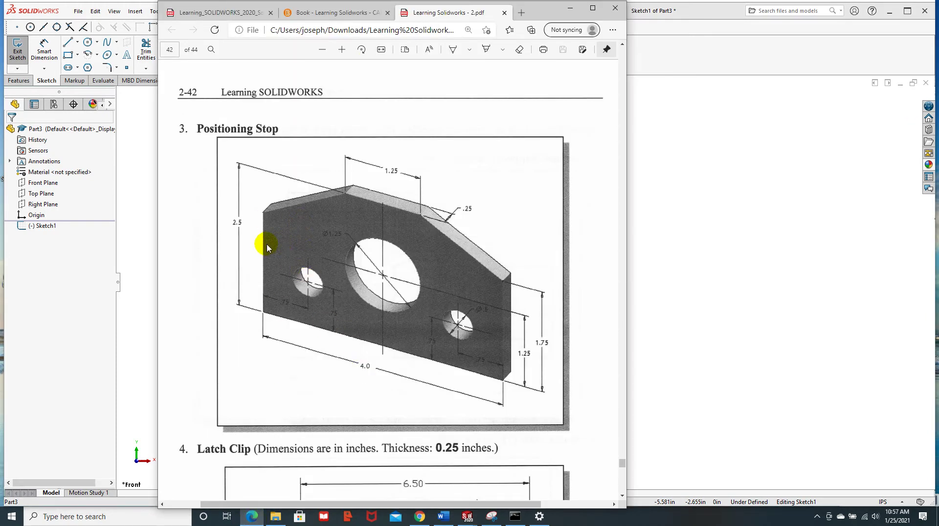
{"action": "left_click", "coordinate": [731, 357]}
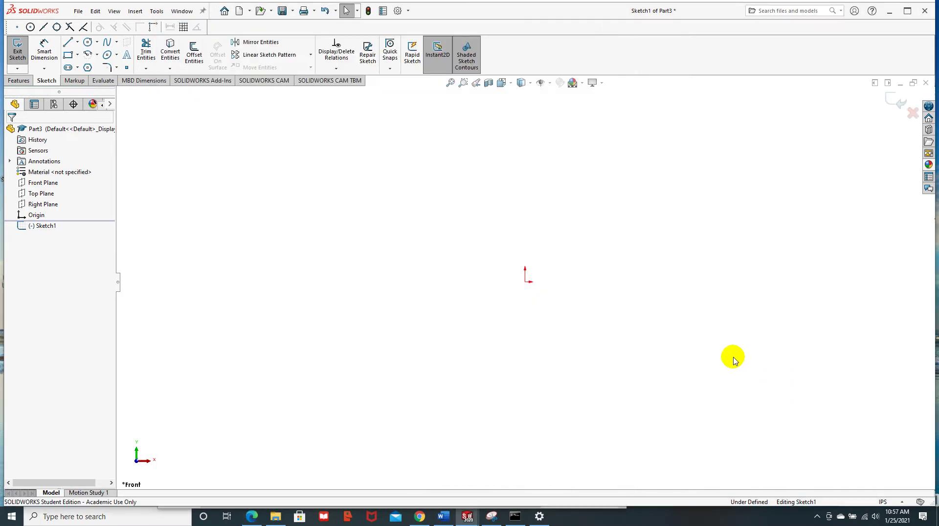
{"action": "left_click", "coordinate": [67, 42]}
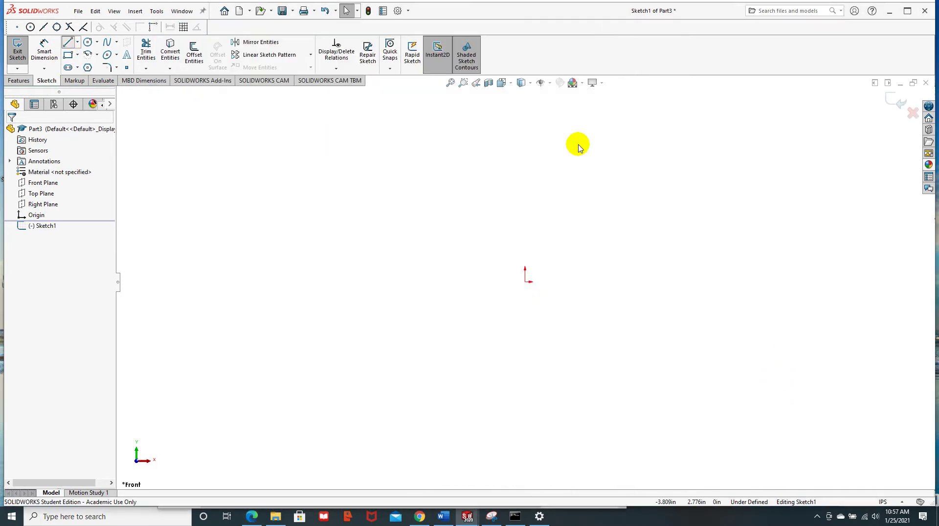
{"action": "left_click", "coordinate": [526, 282]}
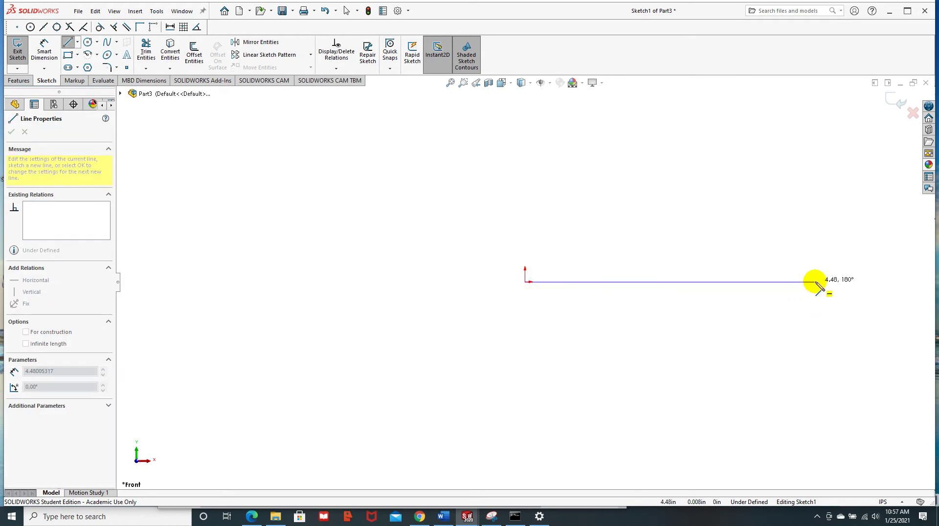
{"action": "left_click", "coordinate": [784, 282]}
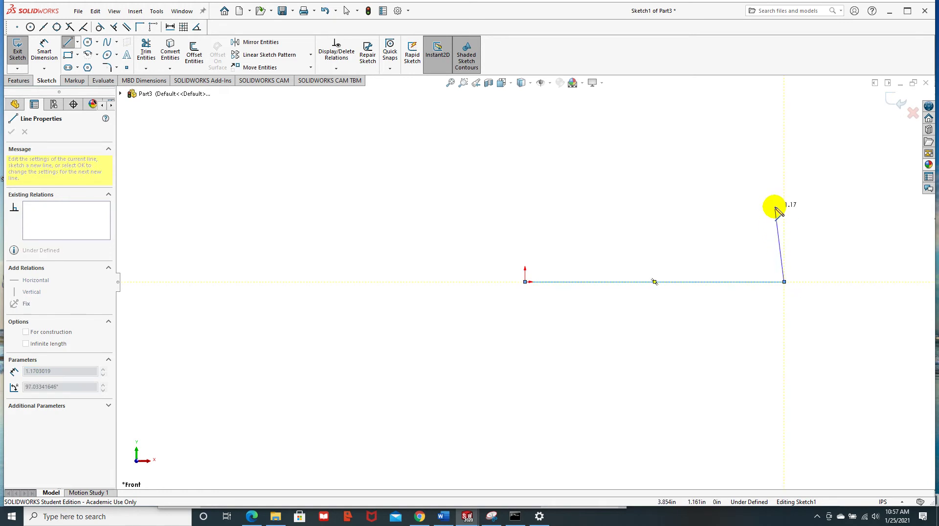
{"action": "left_click", "coordinate": [783, 194]}
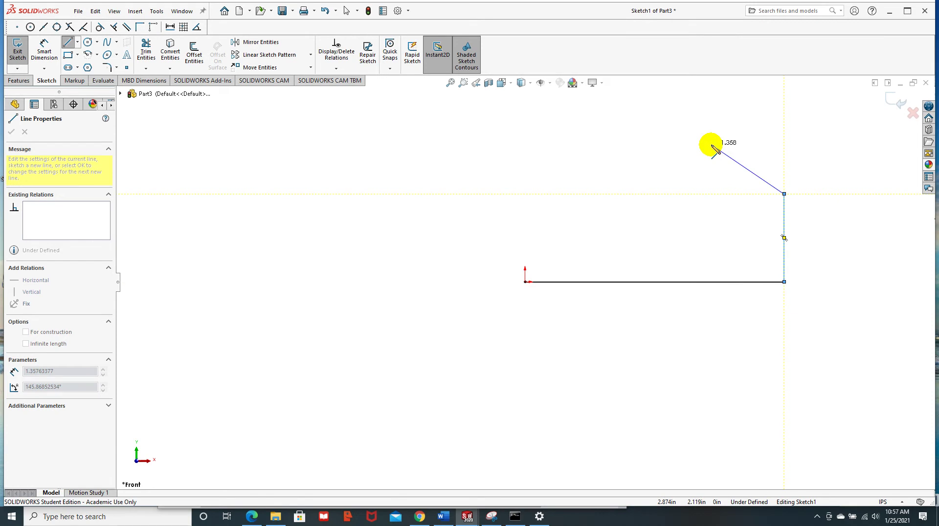
{"action": "left_click", "coordinate": [712, 145]}
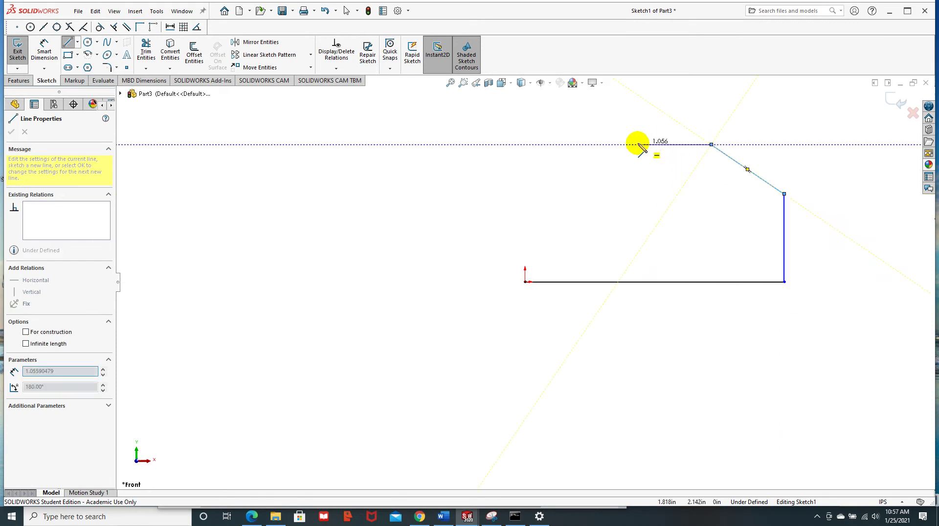
{"action": "left_click", "coordinate": [580, 144]}
{"action": "left_click", "coordinate": [525, 178]}
{"action": "left_click", "coordinate": [524, 282]}
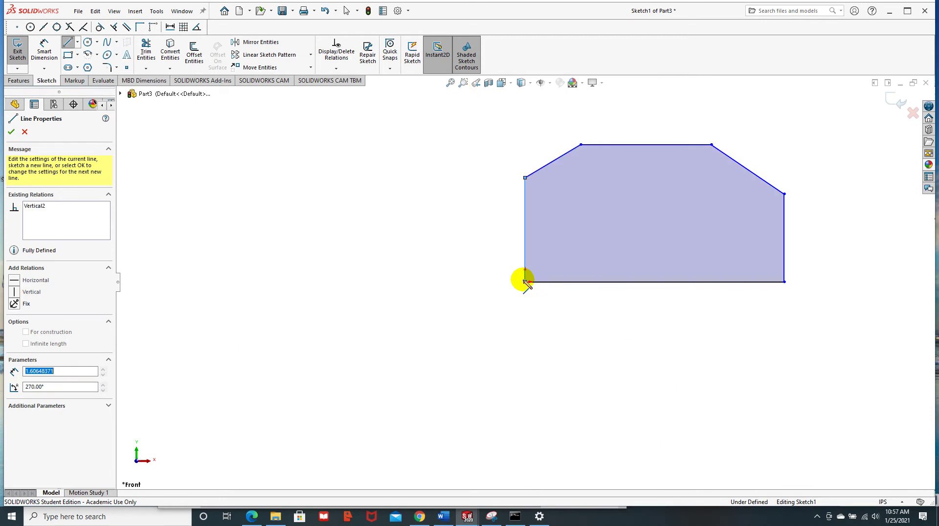
{"action": "left_click", "coordinate": [9, 138]}
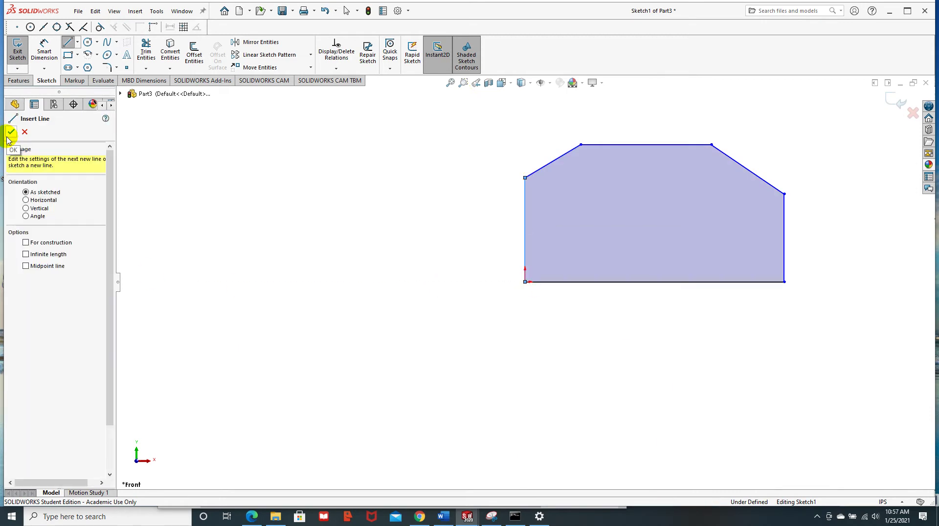
Dimension the outline's bottom edge at 4 in, placing the dimension below the profile.
{"action": "left_click", "coordinate": [46, 47]}
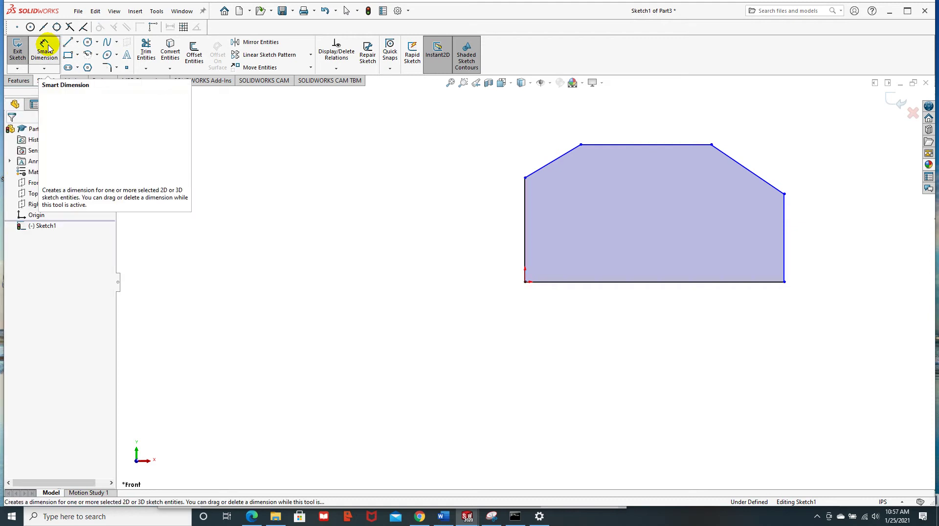
{"action": "left_click", "coordinate": [48, 47]}
{"action": "left_click", "coordinate": [681, 285]}
{"action": "left_click", "coordinate": [658, 339]}
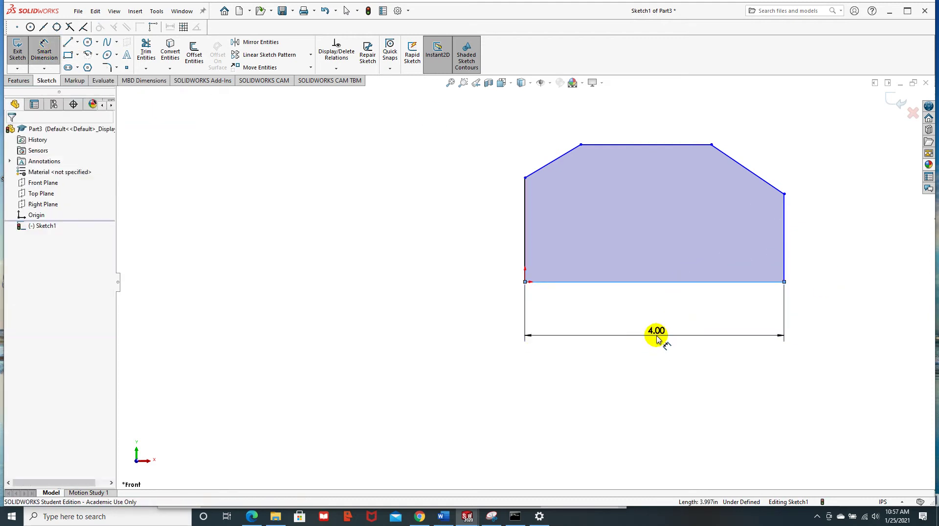
{"action": "type", "text": "4"}
{"action": "key", "text": "Return"}
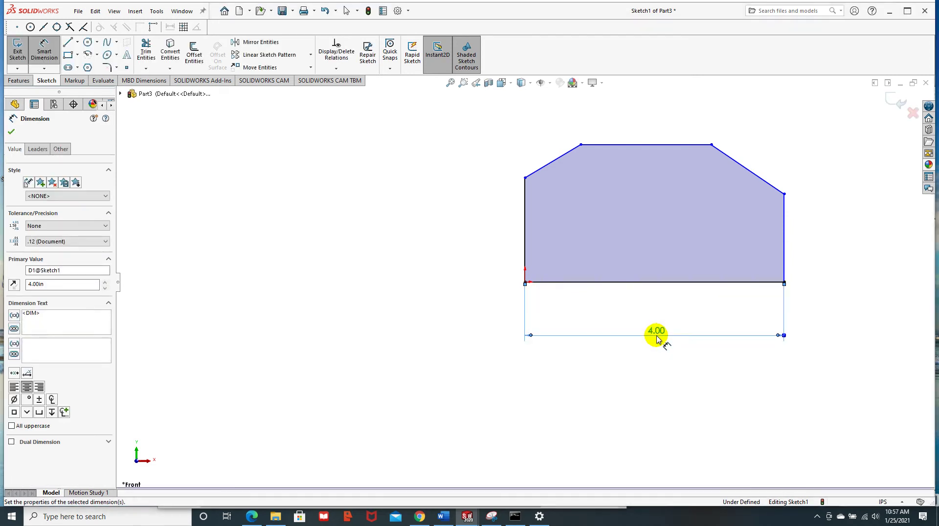
Dimension the overall height between the outline's top and bottom edges at 2.5 in.
{"action": "left_click", "coordinate": [622, 145]}
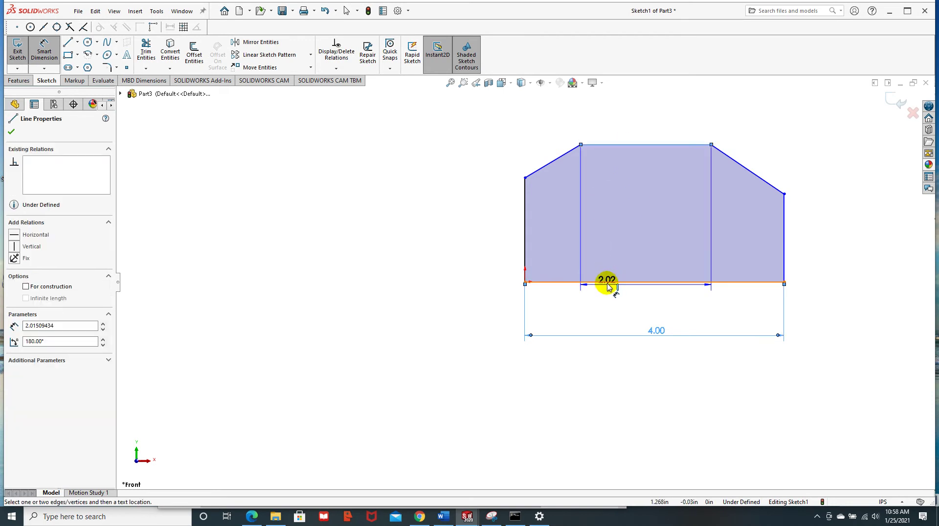
{"action": "left_click", "coordinate": [609, 283]}
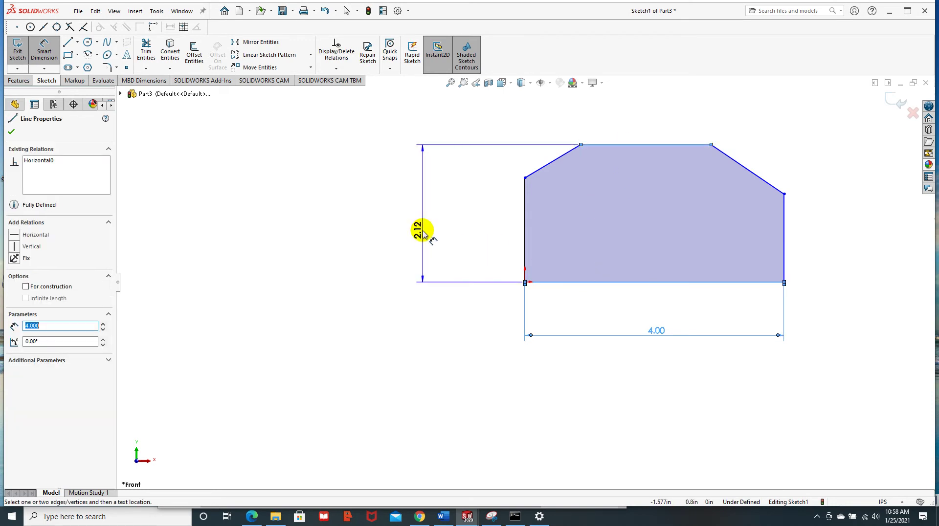
{"action": "left_click", "coordinate": [423, 234]}
{"action": "type", "text": "2.5"}
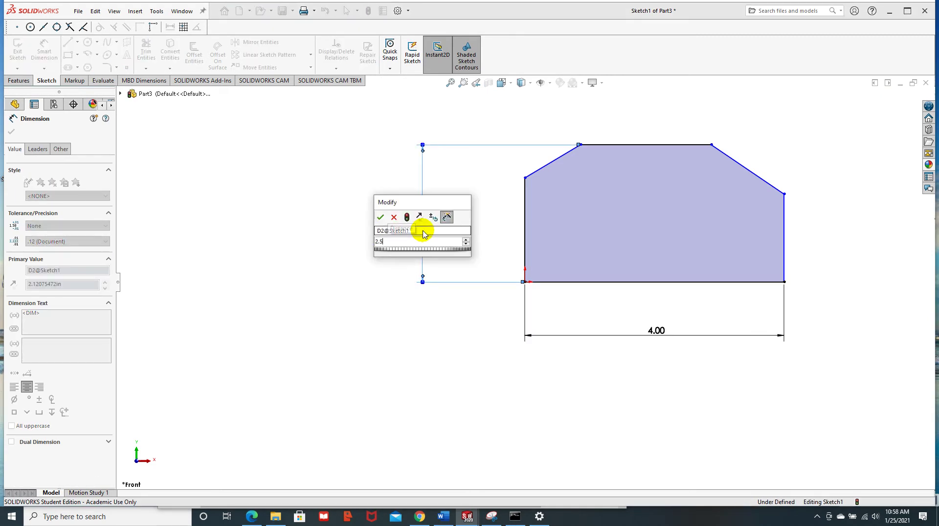
{"action": "key", "text": "Return"}
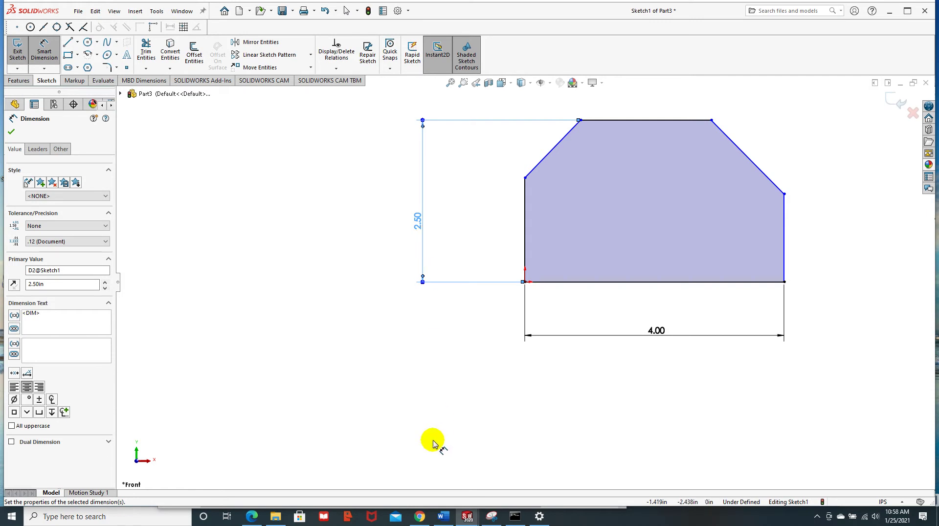
Check the Positioning Stop drawing in the PDF and dimension the outline's right vertical edge at 1.75 in.
{"action": "left_click", "coordinate": [250, 519]}
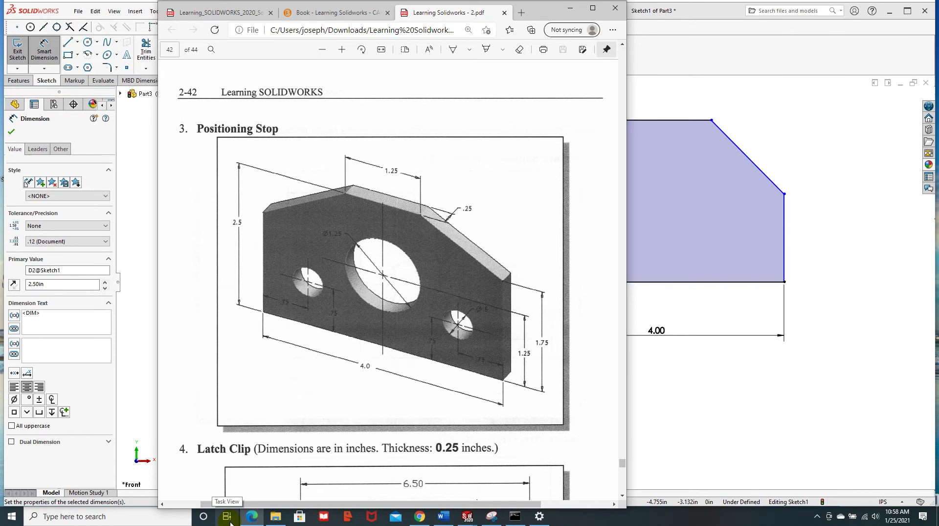
{"action": "left_click", "coordinate": [803, 411]}
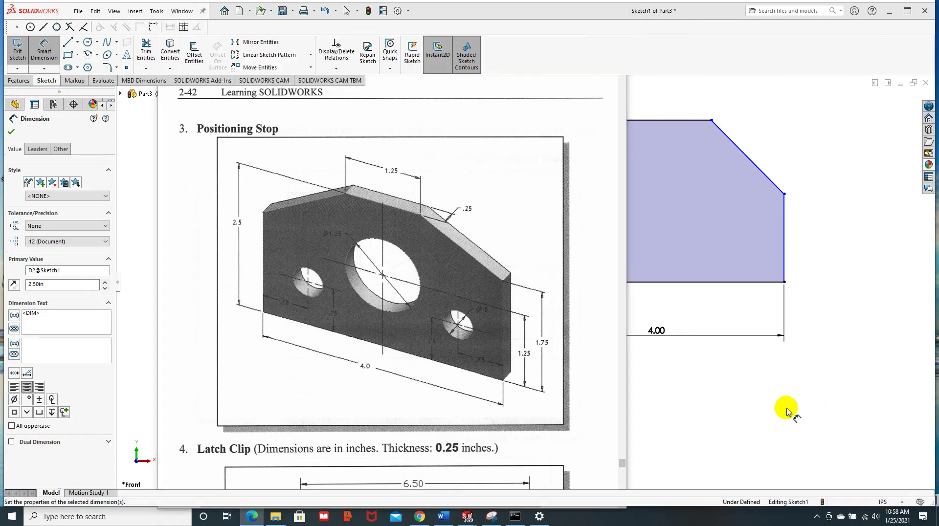
{"action": "left_click", "coordinate": [783, 241]}
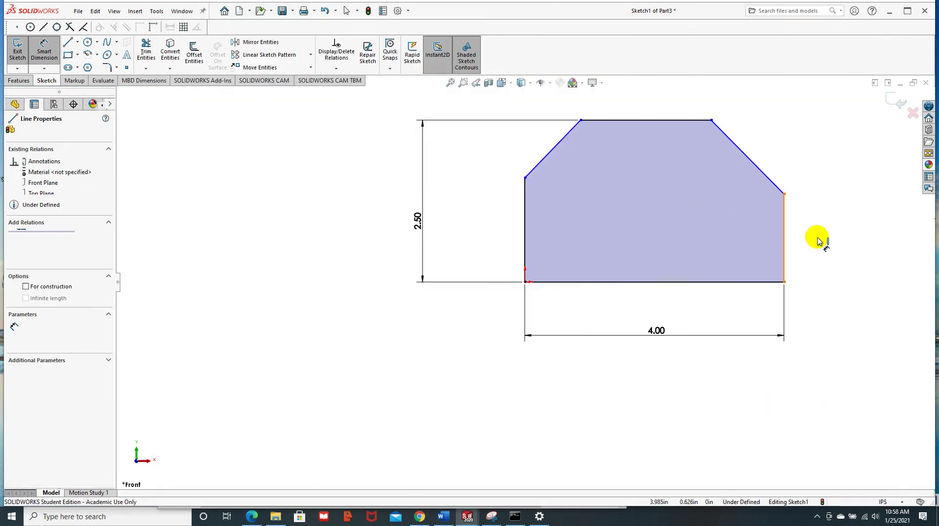
{"action": "left_click", "coordinate": [831, 240]}
{"action": "type", "text": "1.75"}
{"action": "key", "text": "Return"}
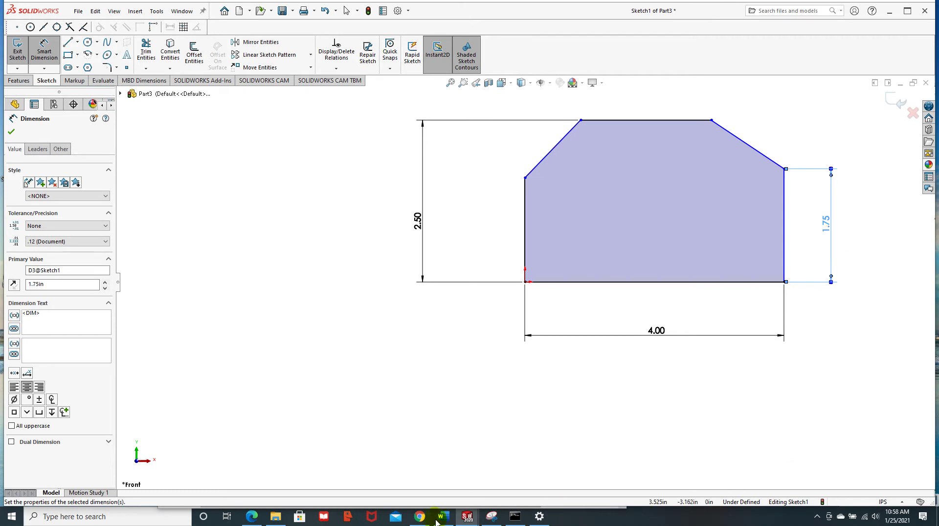
Consult the PDF drawing again, dimension the outline's left vertical edge at 1.75 in and finish dimensioning.
{"action": "left_click", "coordinate": [257, 520]}
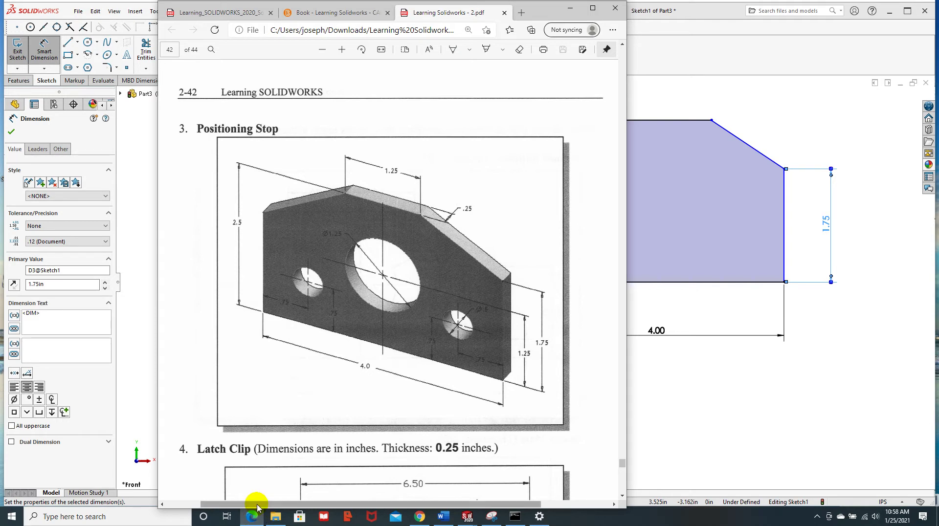
{"action": "left_click", "coordinate": [738, 386]}
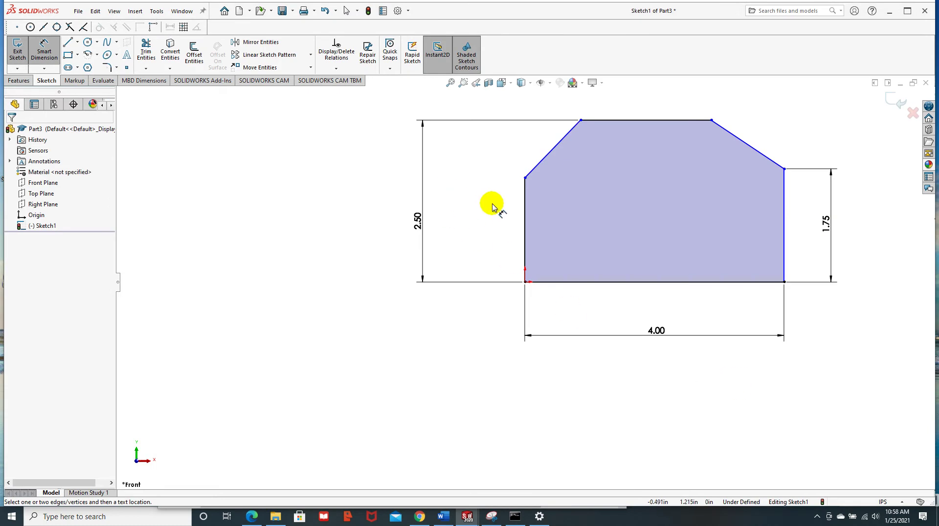
{"action": "left_click", "coordinate": [526, 225]}
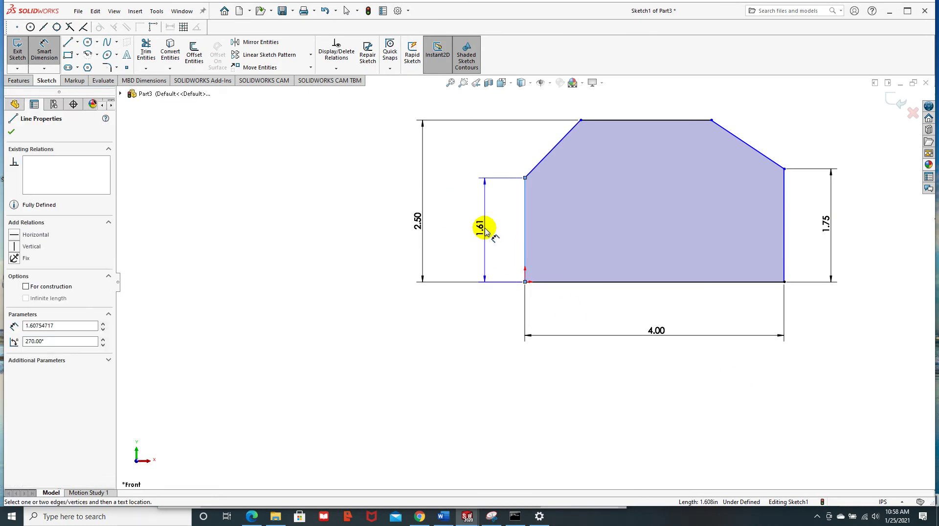
{"action": "left_click", "coordinate": [491, 230]}
{"action": "type", "text": "1.75"}
{"action": "key", "text": "Return"}
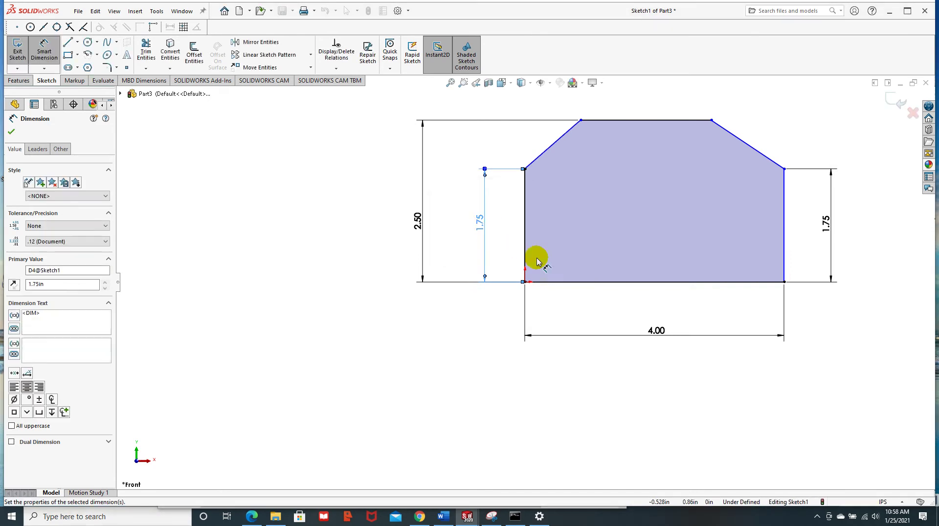
{"action": "left_click", "coordinate": [11, 131]}
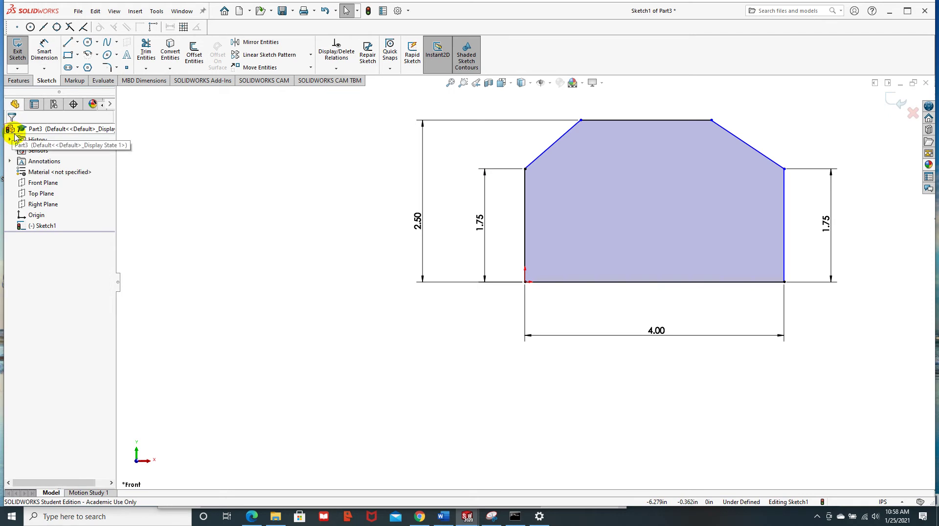
Check the Positioning Stop drawing in the PDF and sketch a vertical centerline about 2.88 in long up from the bottom edge's midpoint.
{"action": "left_click", "coordinate": [251, 517]}
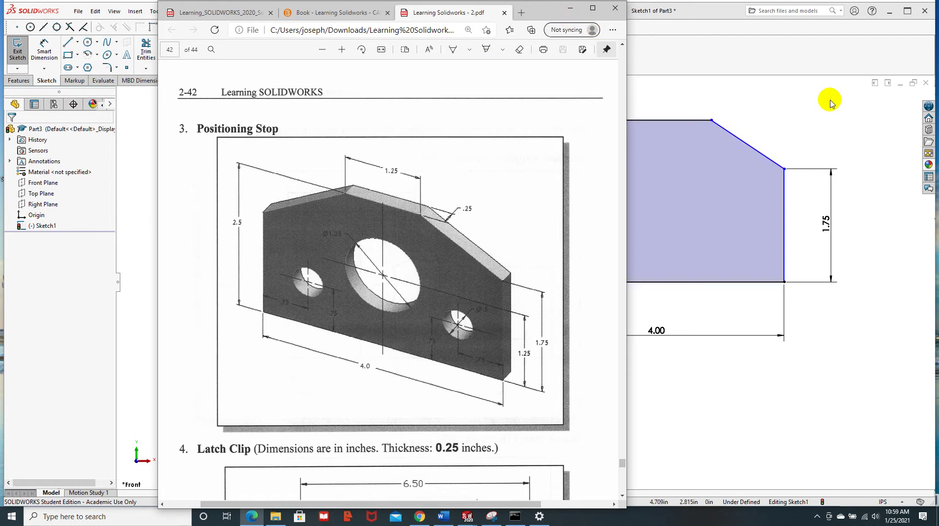
{"action": "left_click", "coordinate": [570, 10]}
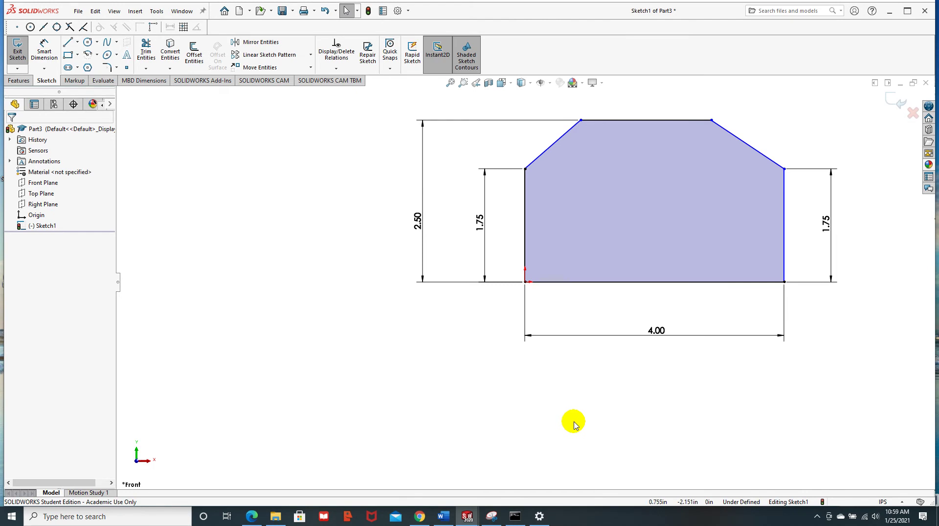
{"action": "left_click", "coordinate": [77, 42]}
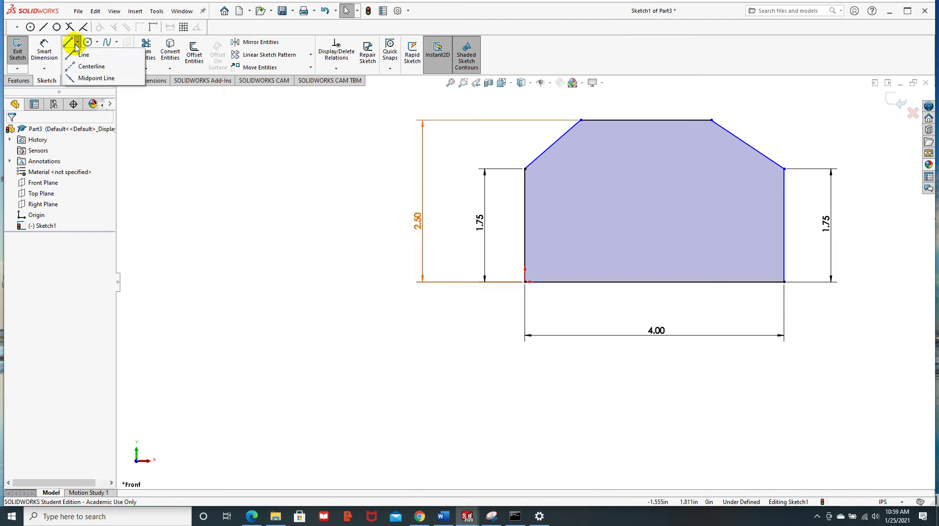
{"action": "left_click", "coordinate": [84, 67]}
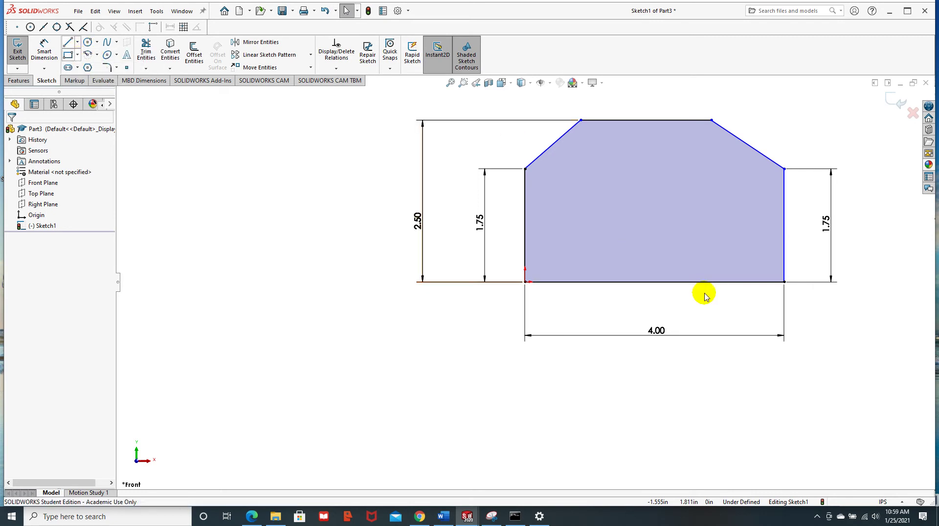
{"action": "left_click", "coordinate": [654, 282]}
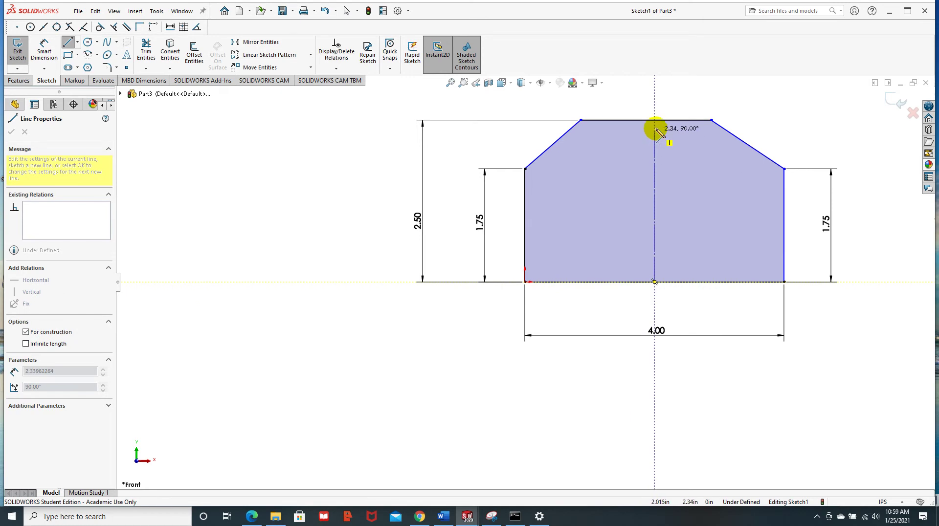
{"action": "left_click", "coordinate": [655, 96]}
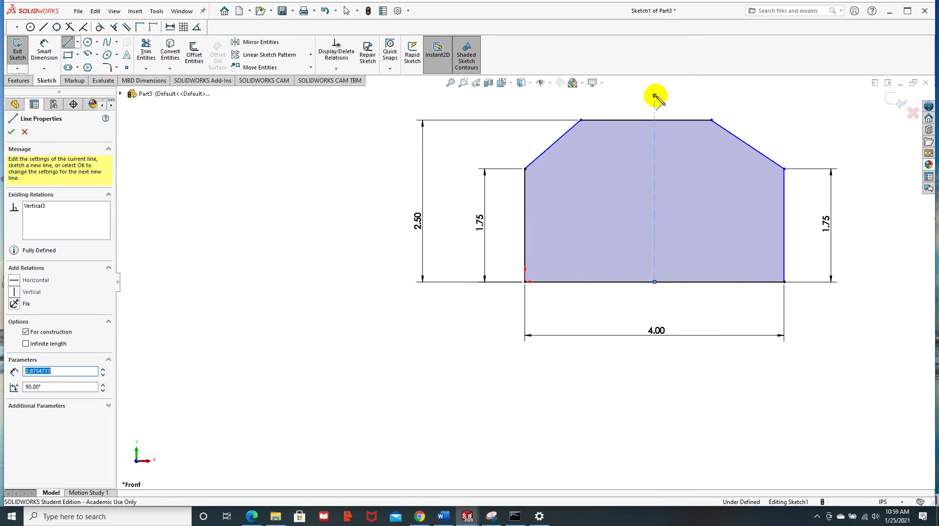
{"action": "key", "text": "Escape"}
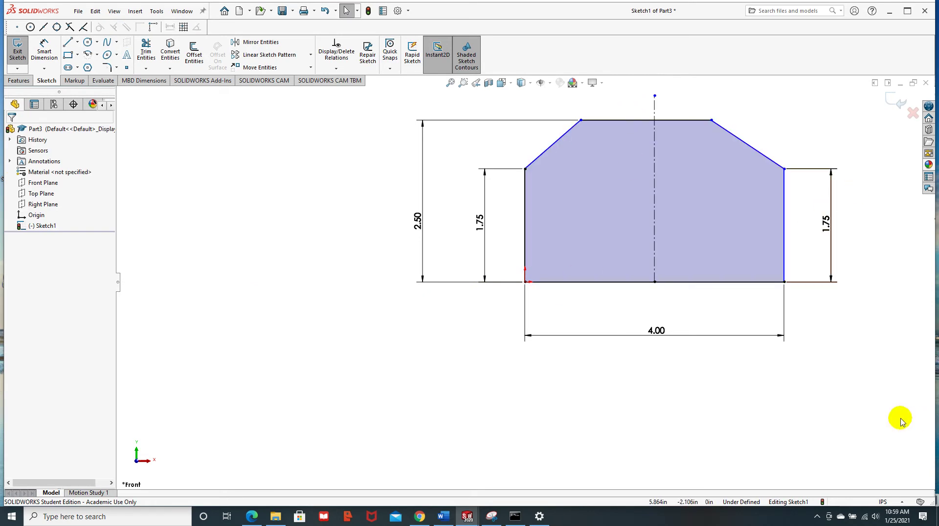
Add a symmetric relation between the outline's left and right vertical edges about the centerline.
{"action": "left_click", "coordinate": [336, 69]}
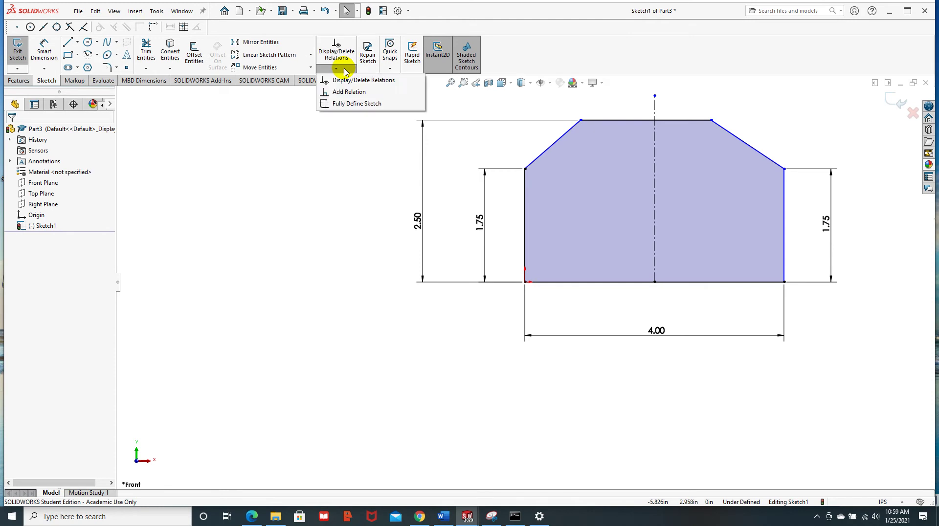
{"action": "left_click", "coordinate": [348, 92]}
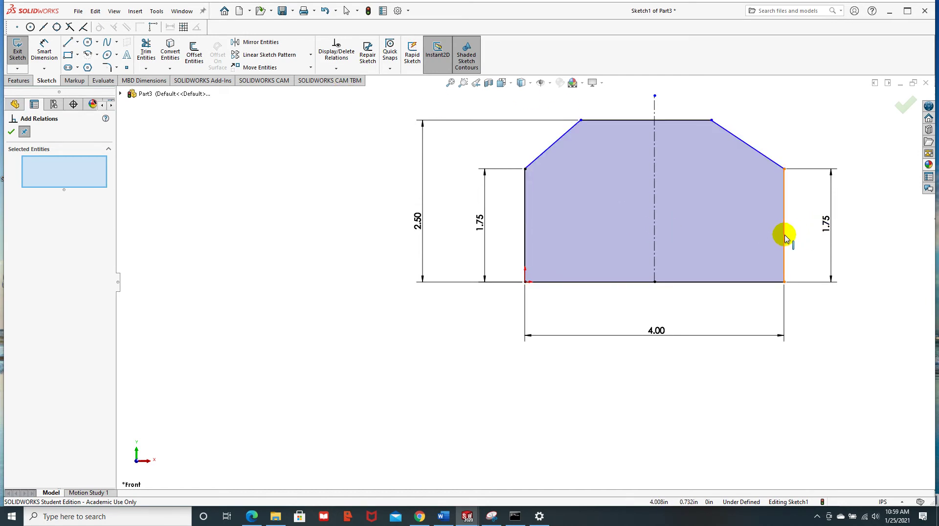
{"action": "left_click", "coordinate": [525, 238]}
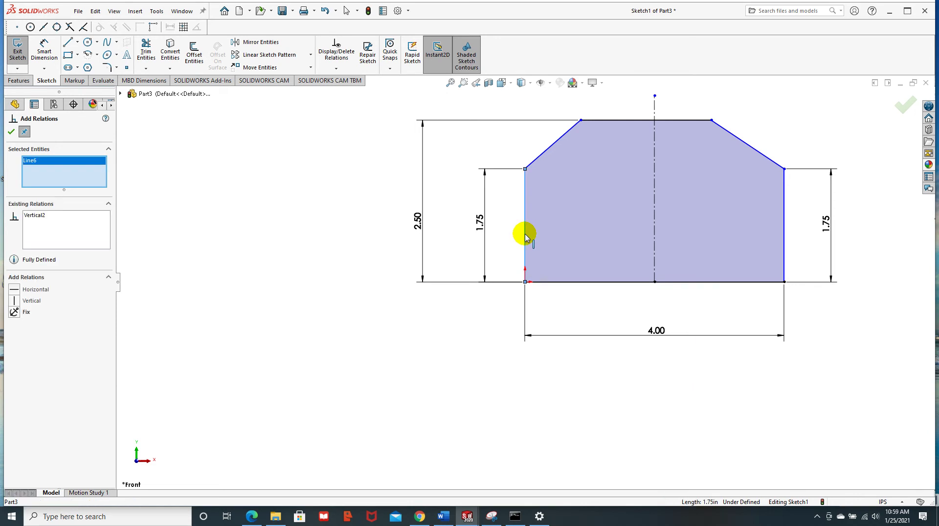
{"action": "left_click", "coordinate": [654, 231]}
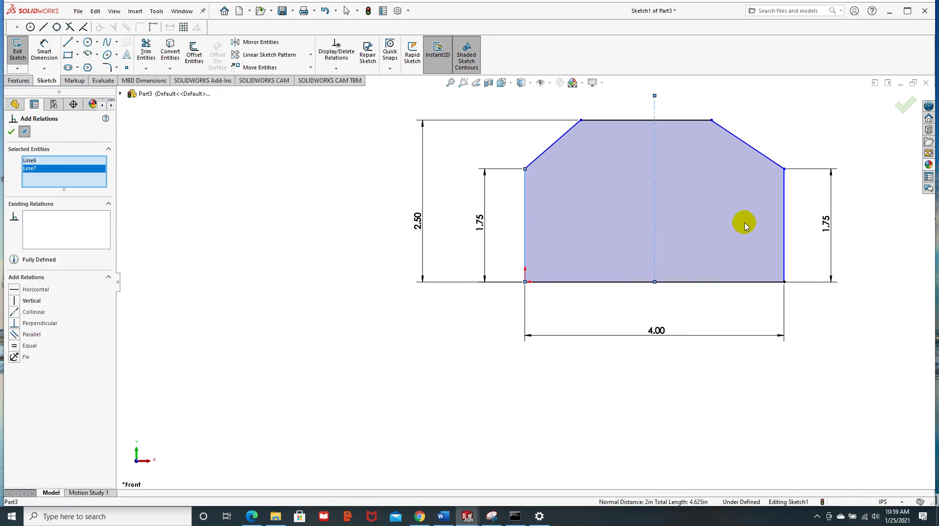
{"action": "left_click", "coordinate": [783, 239]}
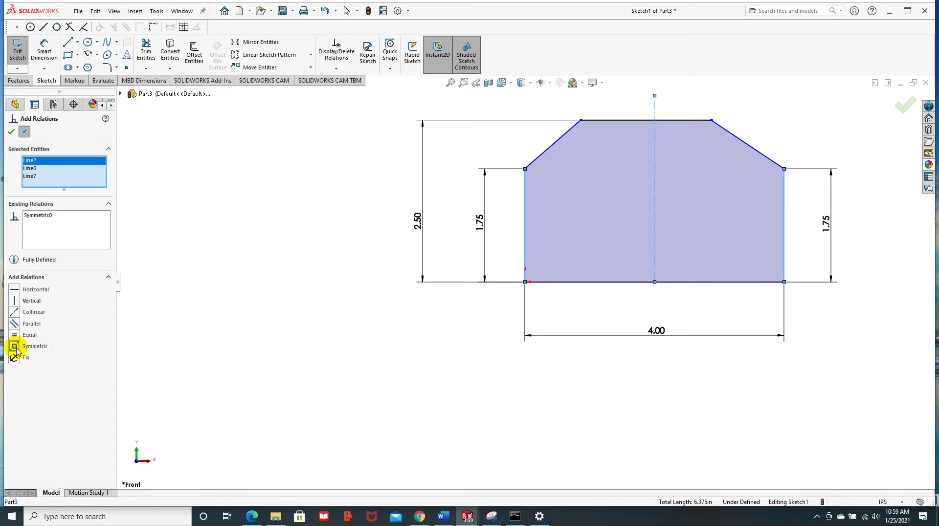
{"action": "left_click", "coordinate": [12, 133]}
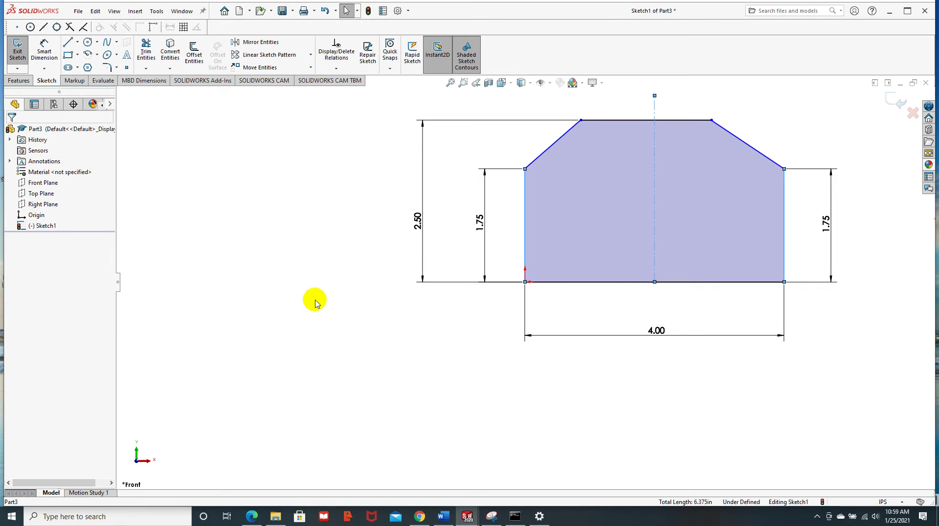
{"action": "left_click", "coordinate": [289, 321]}
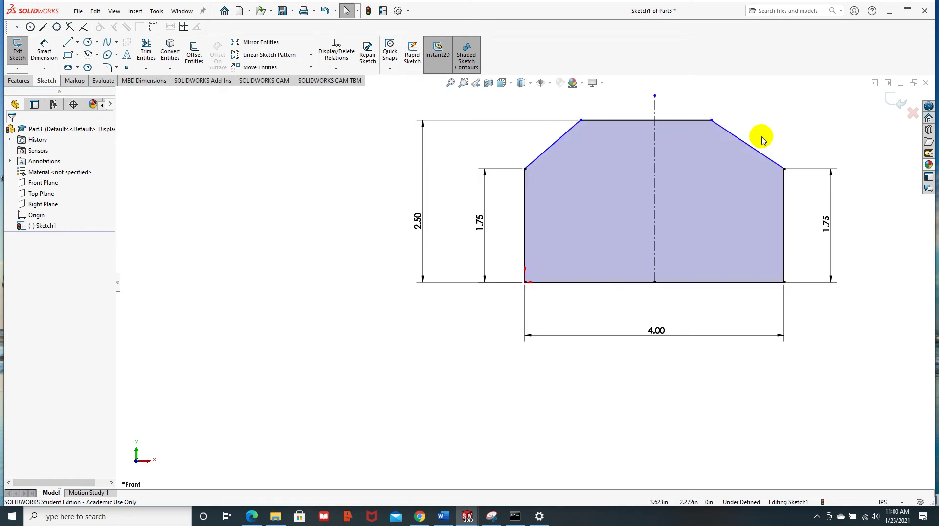
{"action": "left_click", "coordinate": [44, 49]}
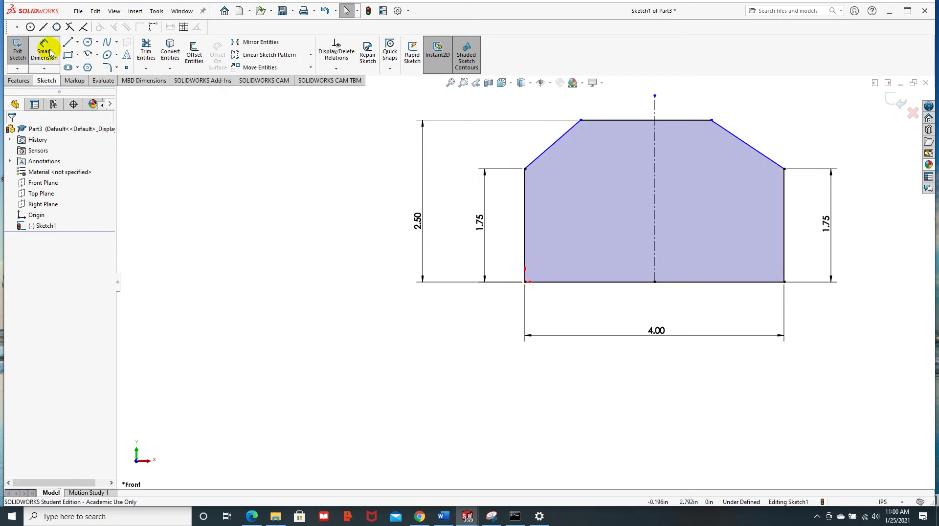
{"action": "left_click", "coordinate": [606, 109]}
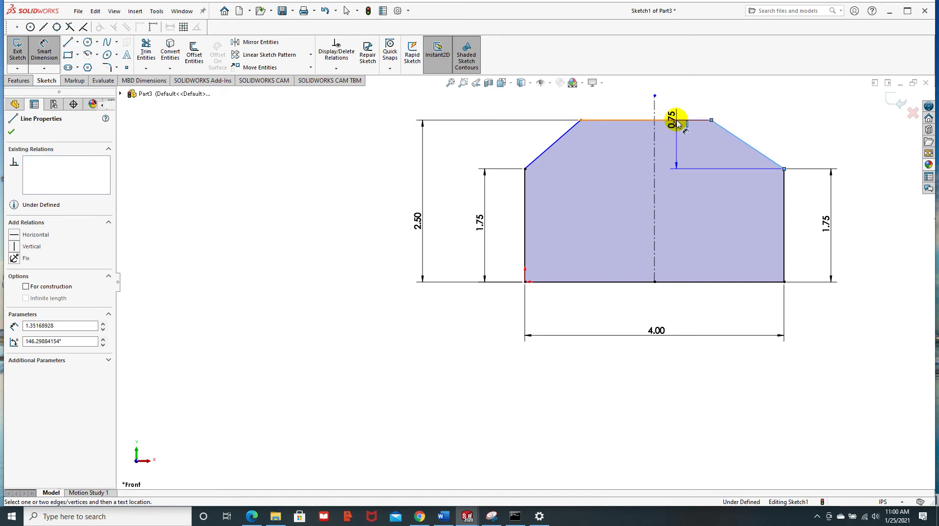
{"action": "left_click", "coordinate": [676, 120]}
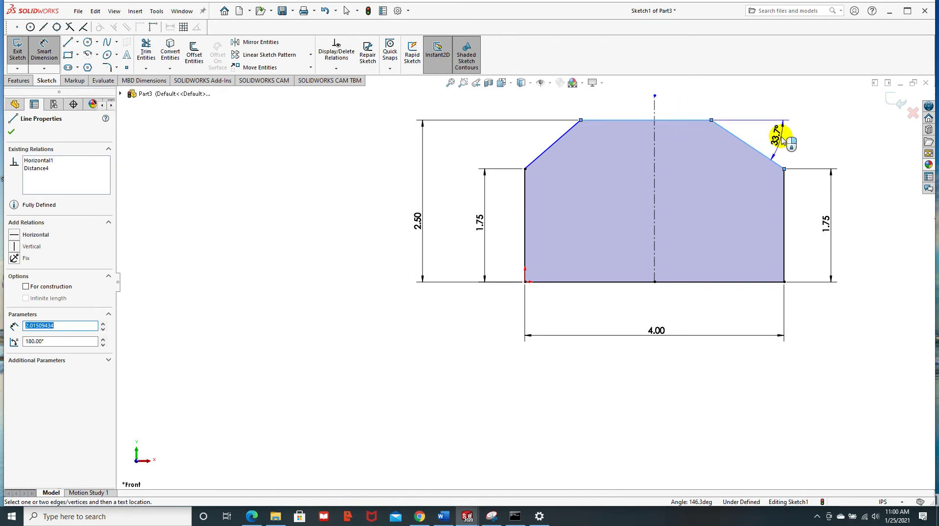
{"action": "key", "text": "Escape"}
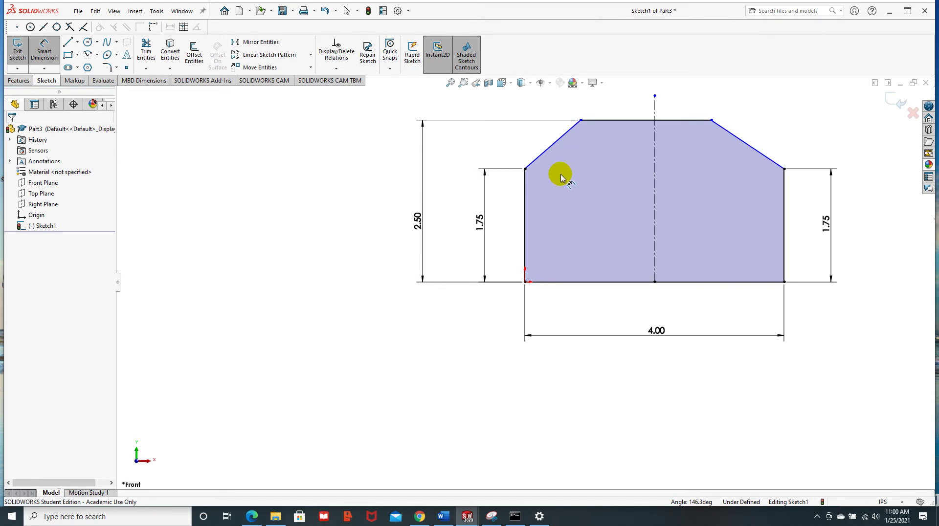
Dimension the outline's top horizontal edge at 1.25 in, placing the dimension above it, and finish dimensioning.
{"action": "left_click", "coordinate": [634, 121]}
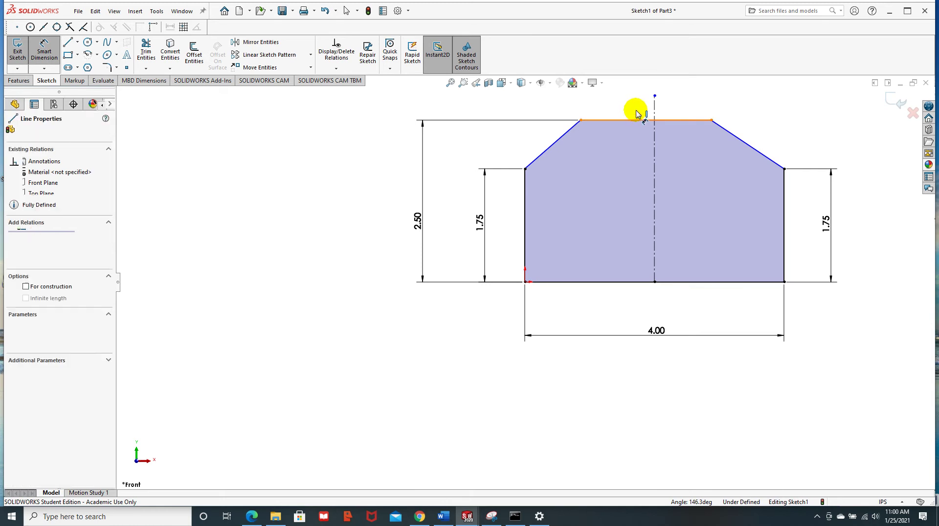
{"action": "left_click", "coordinate": [638, 99]}
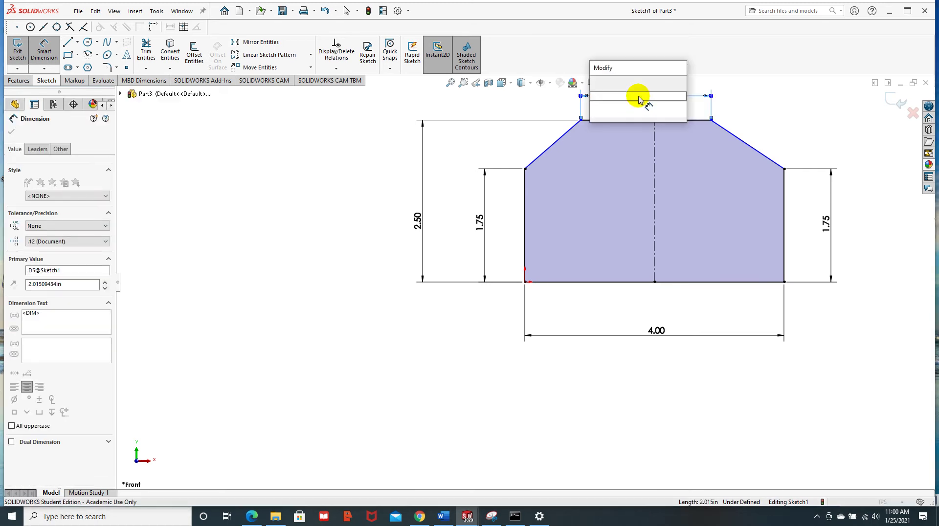
{"action": "type", "text": "1.25"}
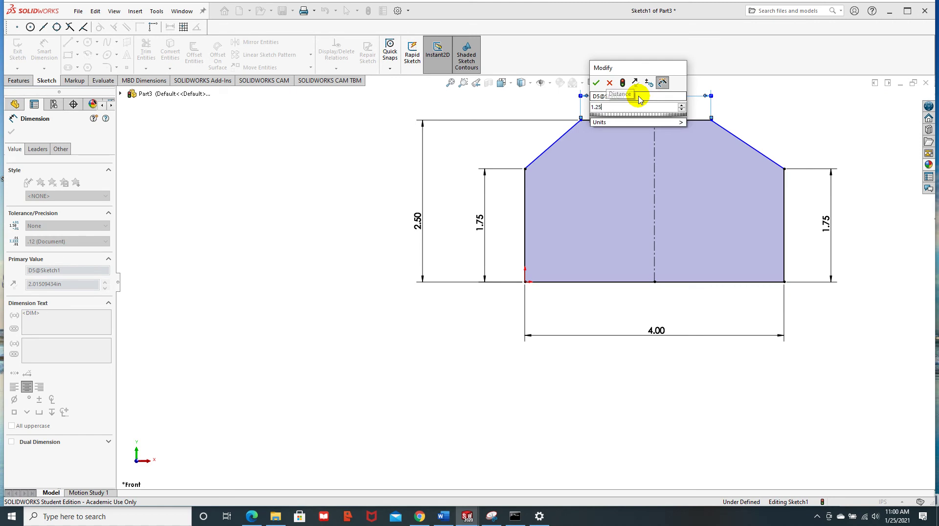
{"action": "key", "text": "Return"}
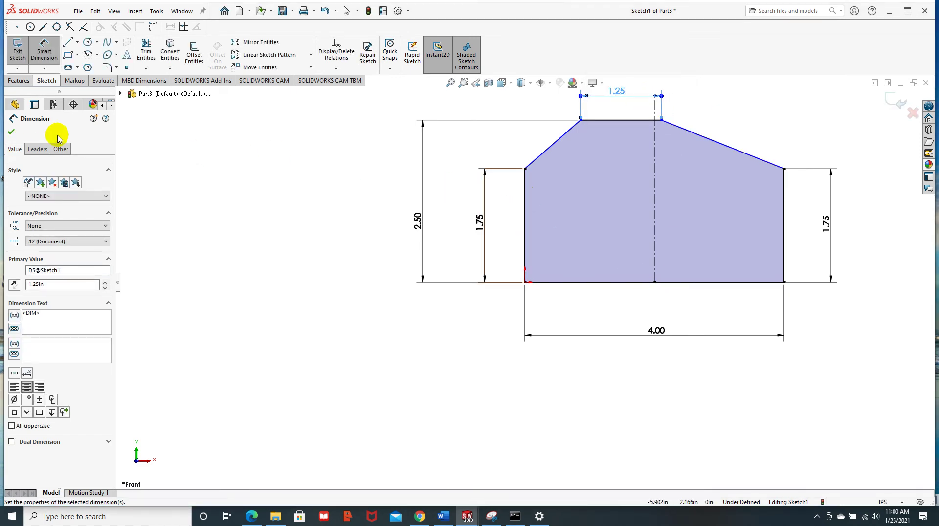
{"action": "left_click", "coordinate": [11, 132]}
{"action": "key", "text": "Escape"}
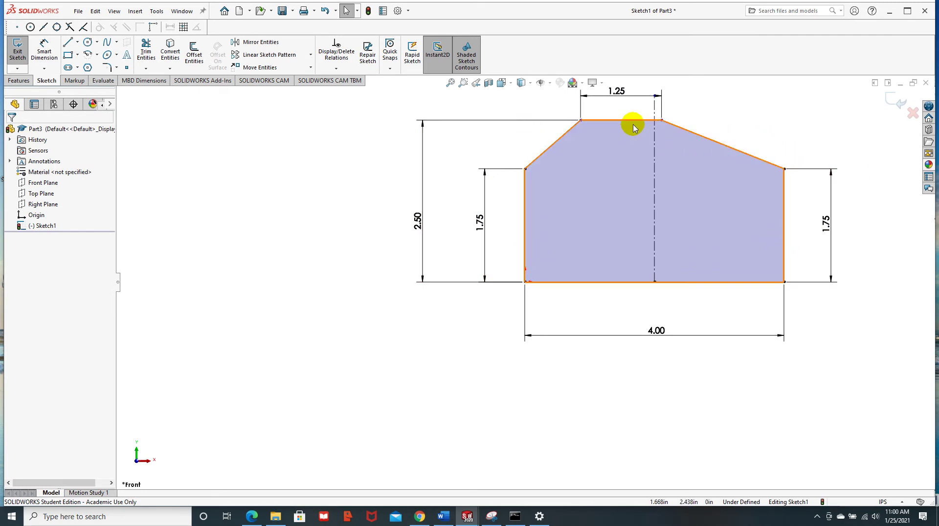
{"action": "left_click", "coordinate": [334, 69]}
{"action": "left_click", "coordinate": [344, 91]}
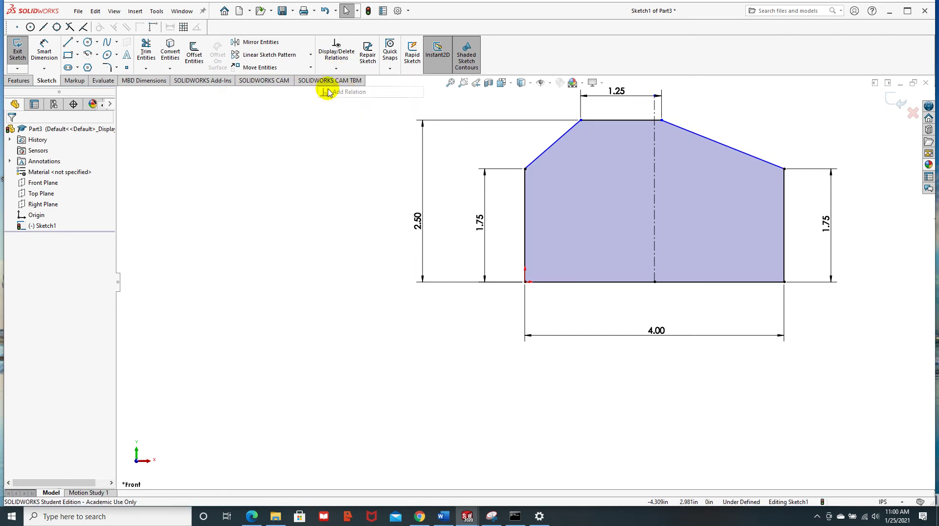
{"action": "left_click", "coordinate": [553, 145]}
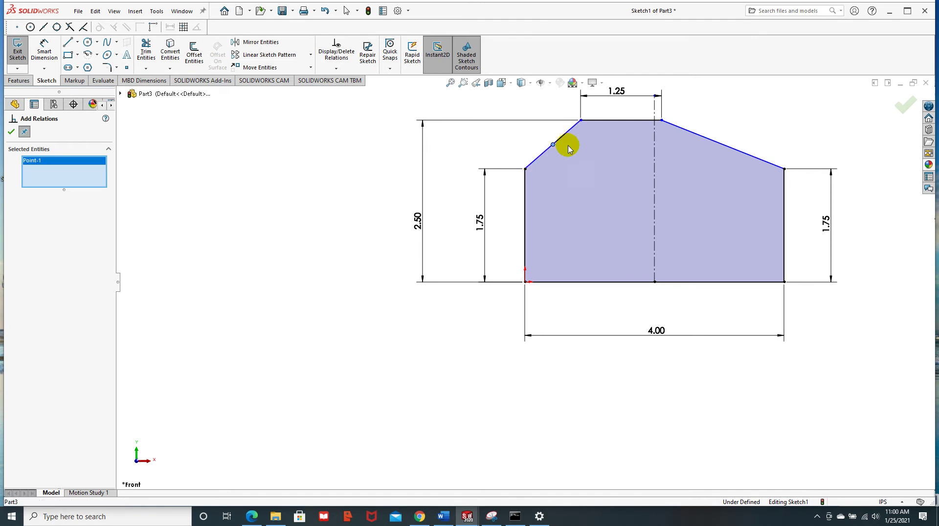
{"action": "left_click", "coordinate": [700, 137]}
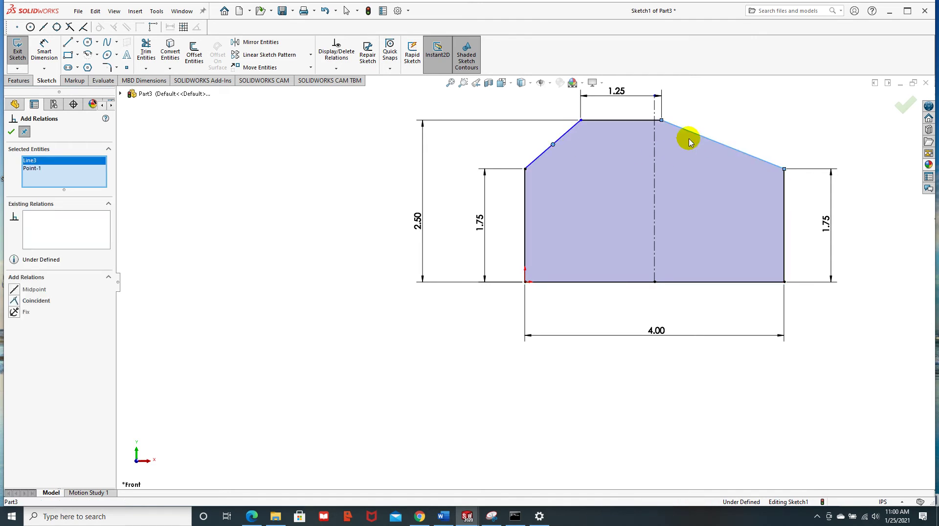
{"action": "left_click", "coordinate": [619, 122]}
{"action": "left_click", "coordinate": [654, 163]}
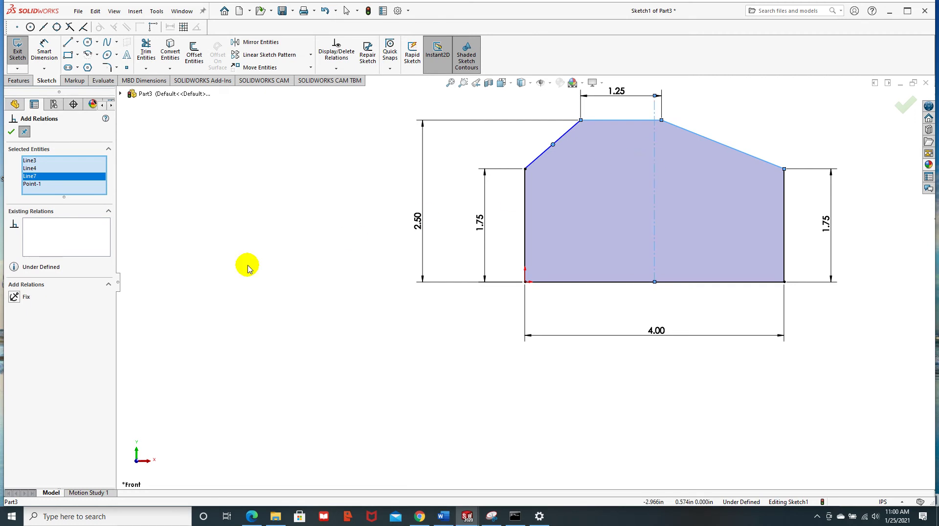
{"action": "key", "text": "Escape"}
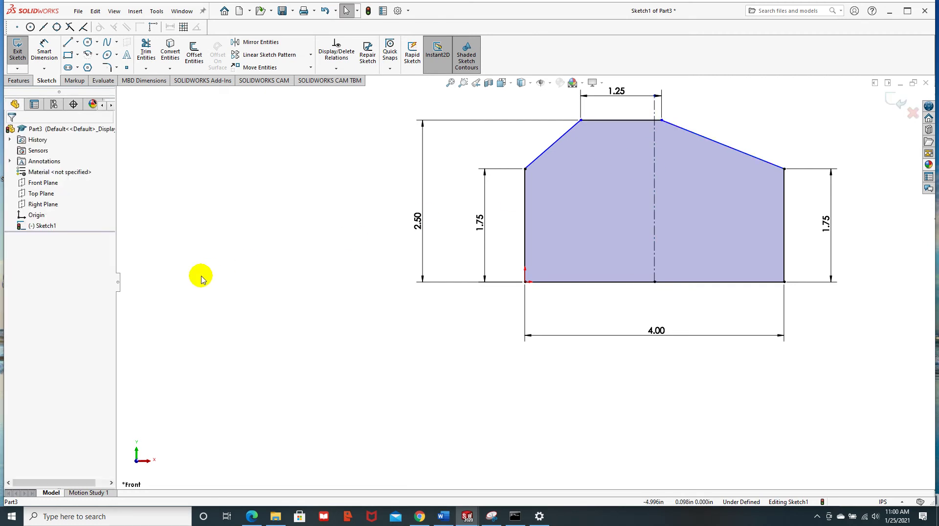
Try to make the outline's two sloped edges symmetric about the centerline, undo the relation and close the relation settings.
{"action": "left_click", "coordinate": [336, 70]}
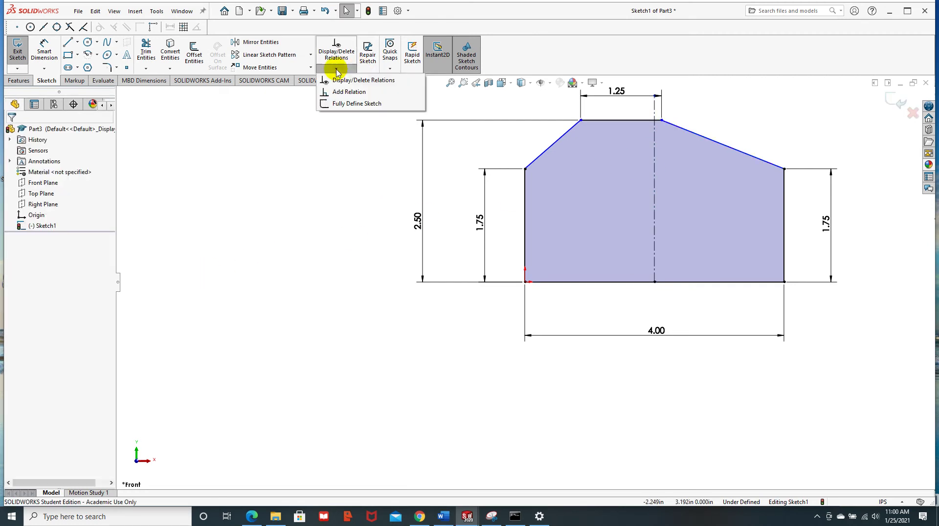
{"action": "left_click", "coordinate": [350, 92]}
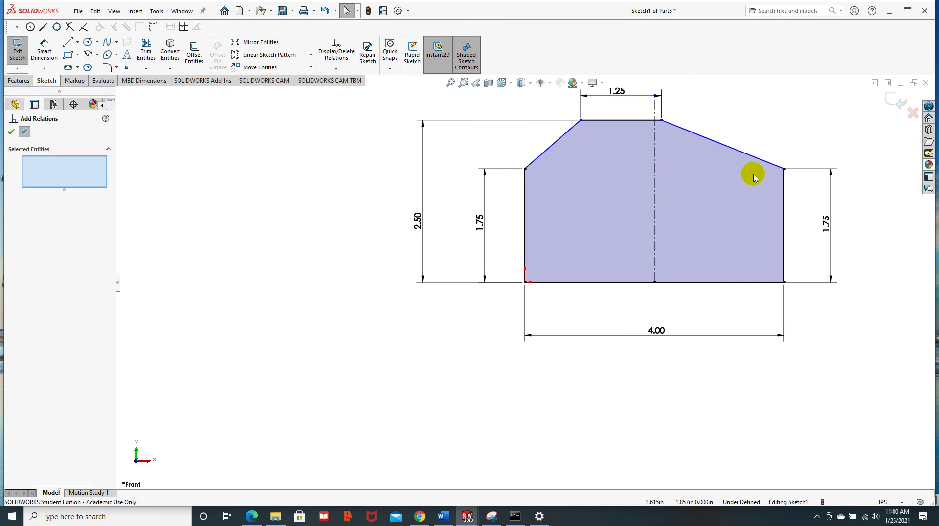
{"action": "left_click", "coordinate": [552, 149]}
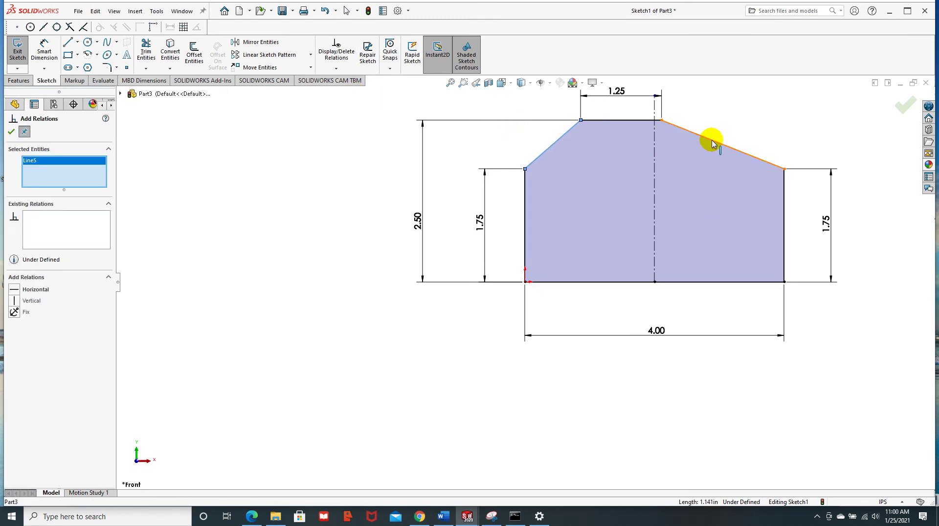
{"action": "left_click", "coordinate": [712, 145]}
{"action": "left_click", "coordinate": [655, 162]}
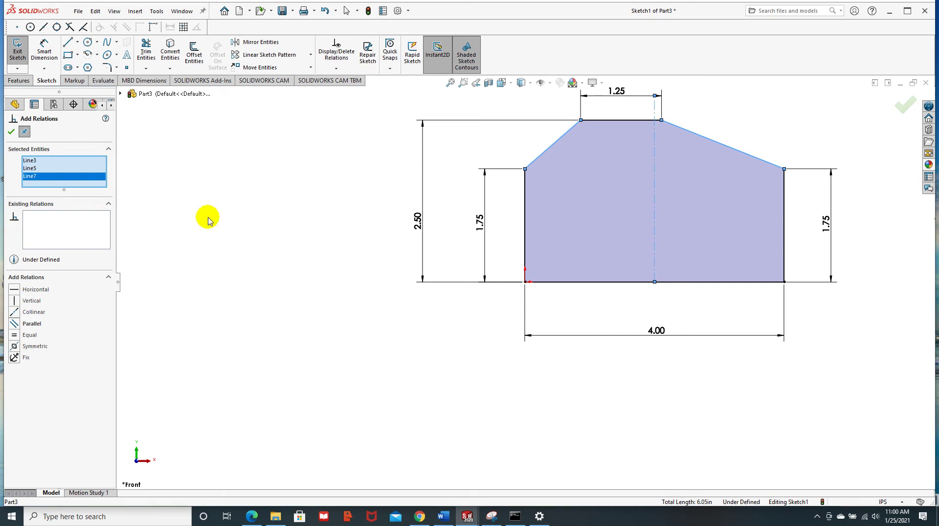
{"action": "left_click", "coordinate": [14, 347]}
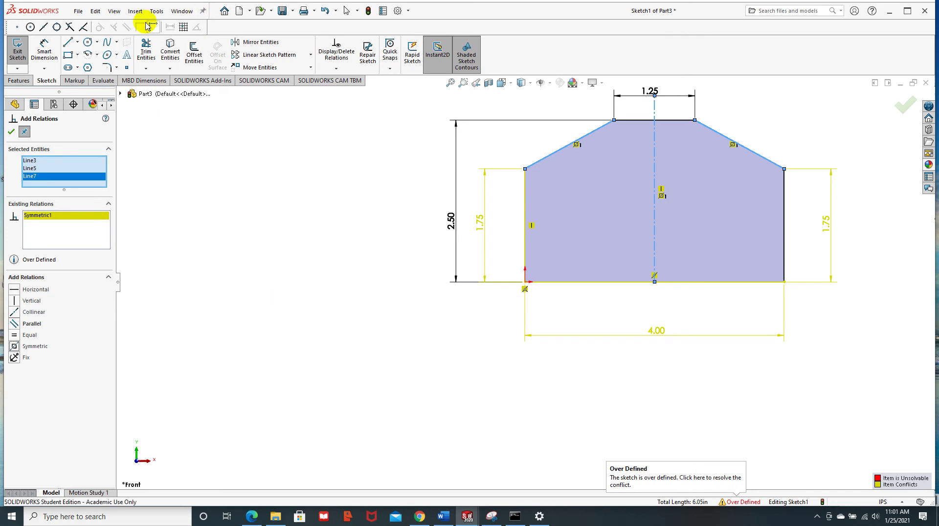
{"action": "left_click", "coordinate": [326, 12]}
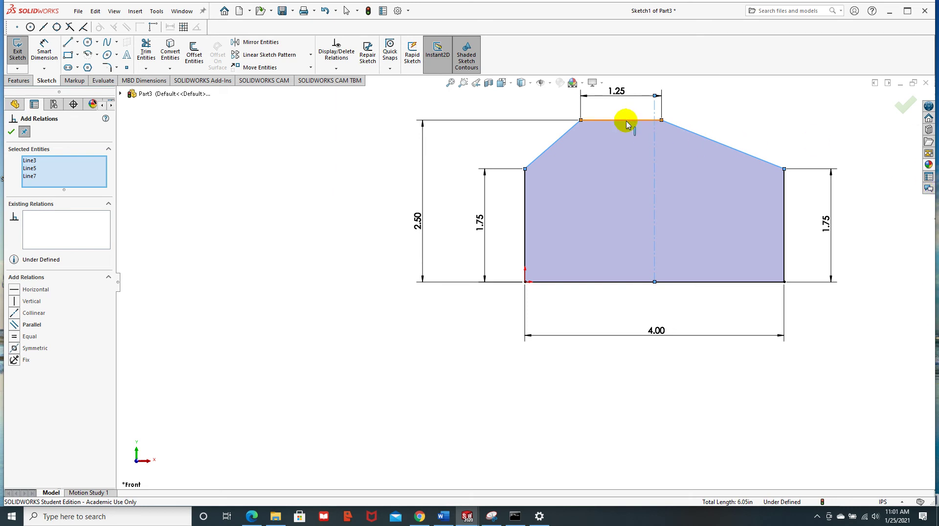
{"action": "left_click", "coordinate": [9, 134]}
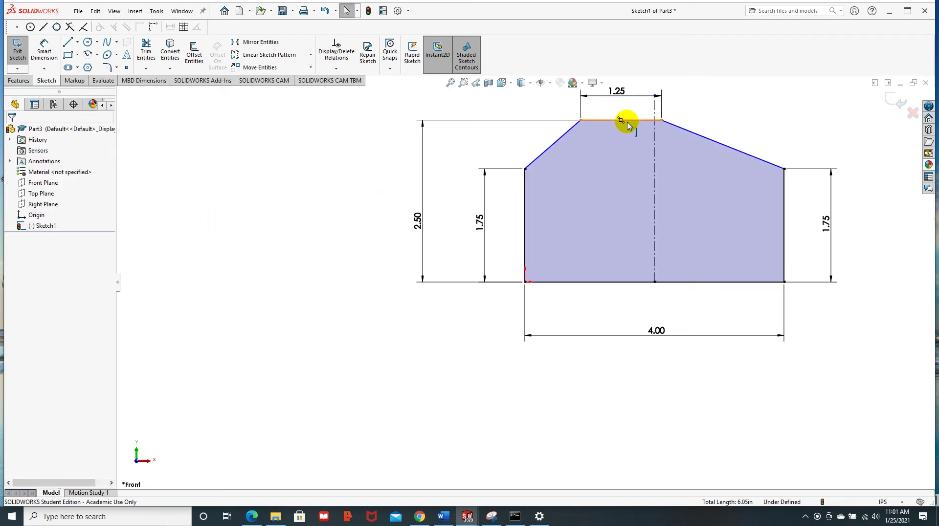
Add a midpoint relation between the outline's top edge midpoint and the vertical centerline, and close the relation settings.
{"action": "left_click", "coordinate": [335, 69]}
{"action": "left_click", "coordinate": [343, 92]}
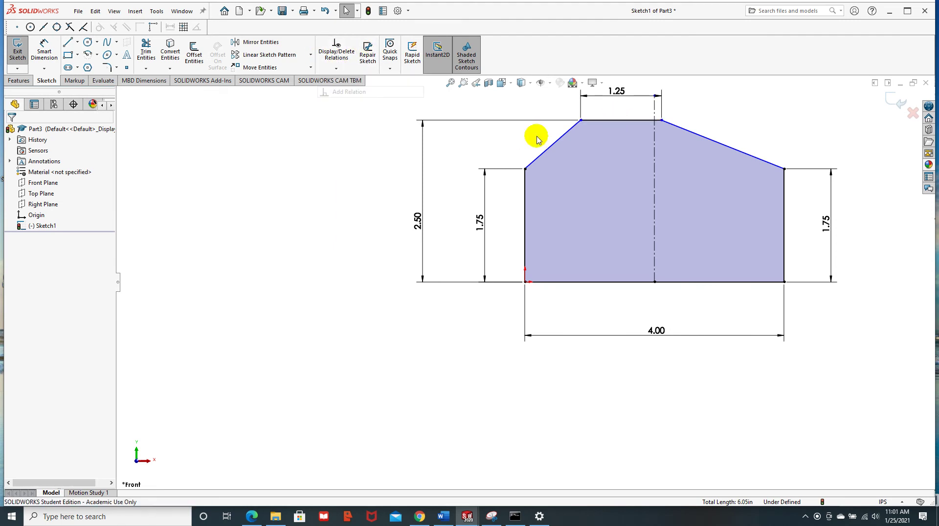
{"action": "left_click", "coordinate": [620, 120]}
{"action": "left_click", "coordinate": [654, 170]}
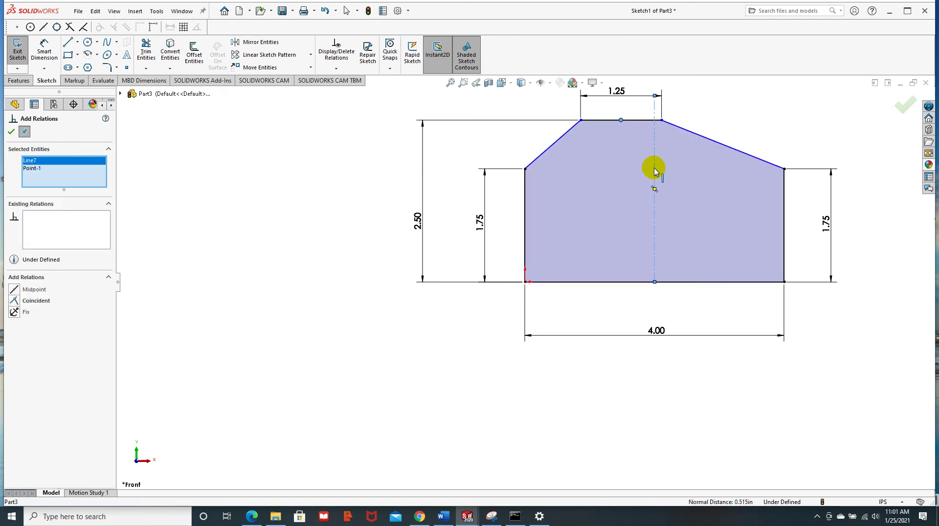
{"action": "left_click", "coordinate": [14, 291]}
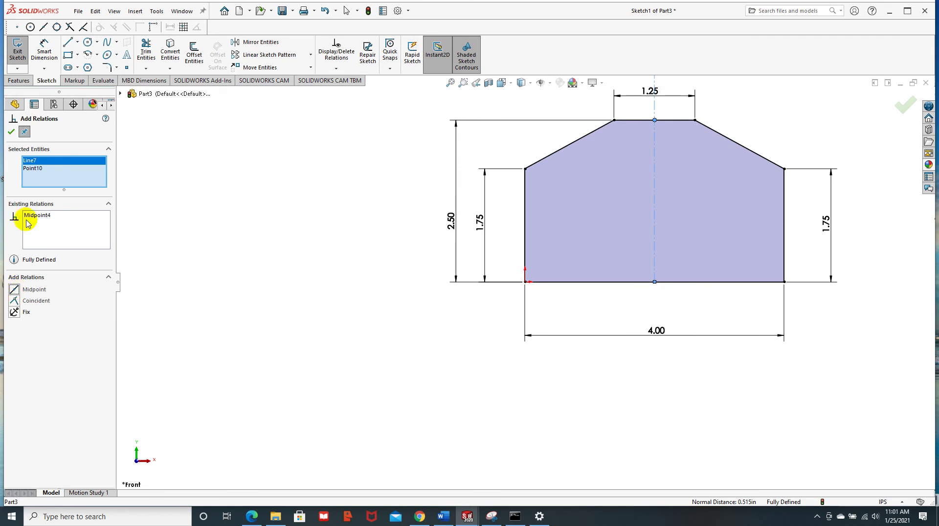
{"action": "left_click", "coordinate": [10, 132]}
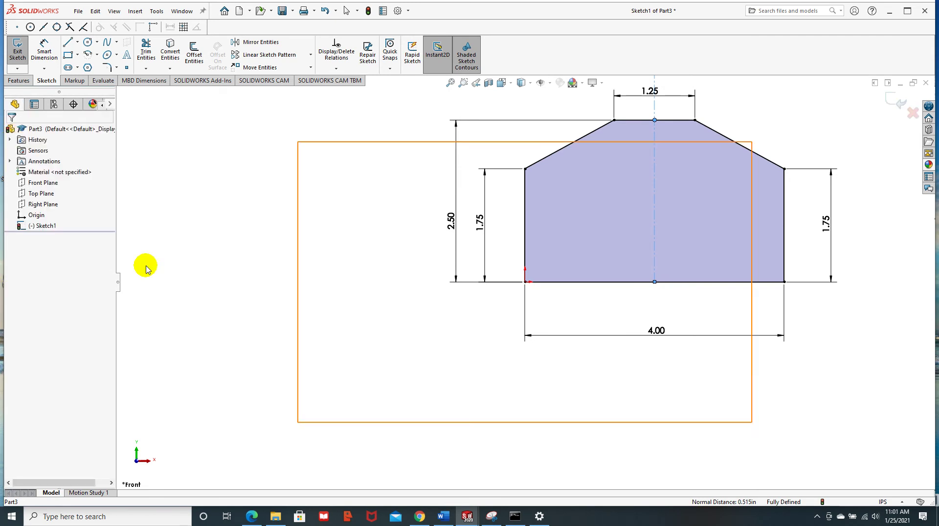
{"action": "left_click", "coordinate": [187, 176]}
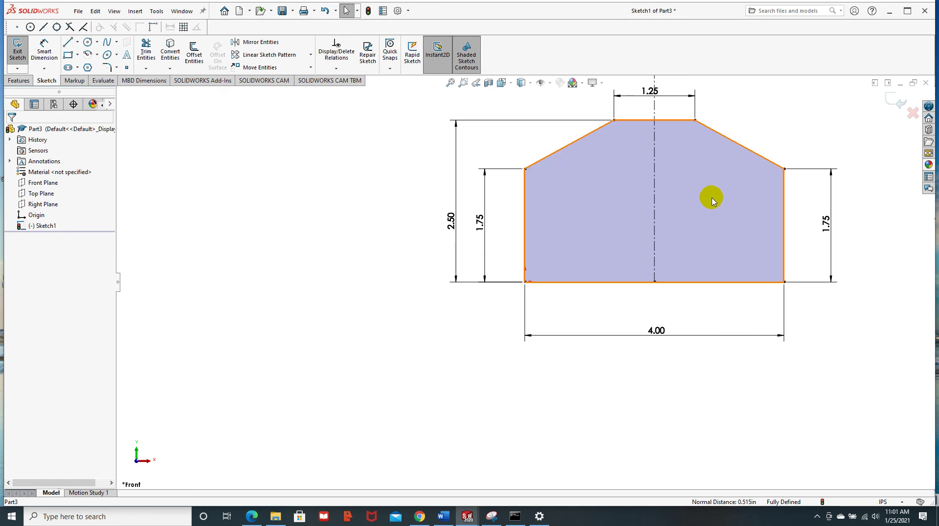
{"action": "scroll", "coordinate": [727, 203], "scroll_direction": "up", "scroll_amount": 2}
{"action": "scroll", "coordinate": [719, 211], "scroll_direction": "down", "scroll_amount": 4}
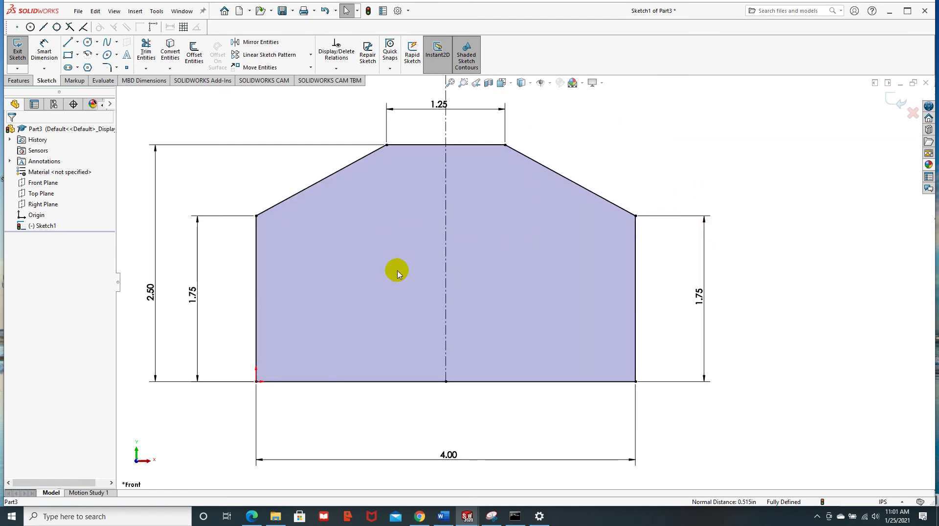
{"action": "scroll", "coordinate": [397, 274], "scroll_direction": "up", "scroll_amount": 2}
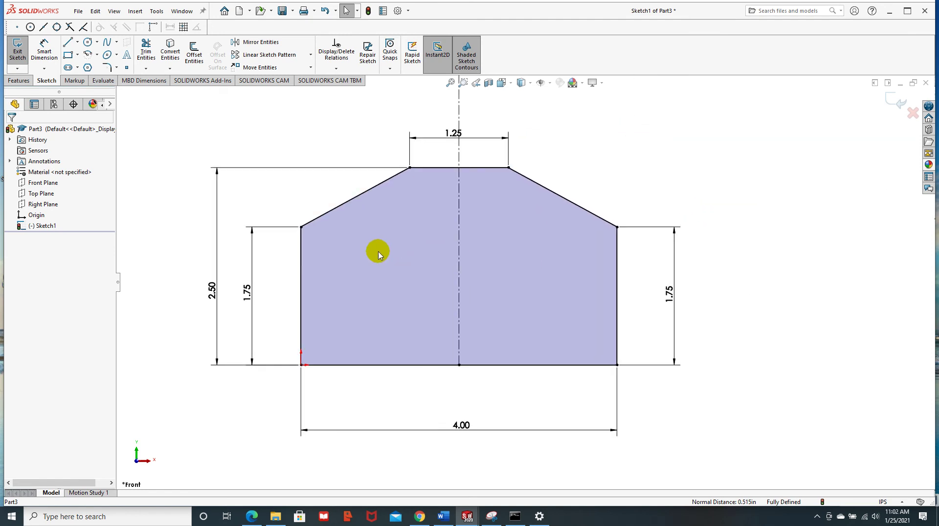
{"action": "left_click", "coordinate": [77, 43]}
{"action": "left_click", "coordinate": [91, 66]}
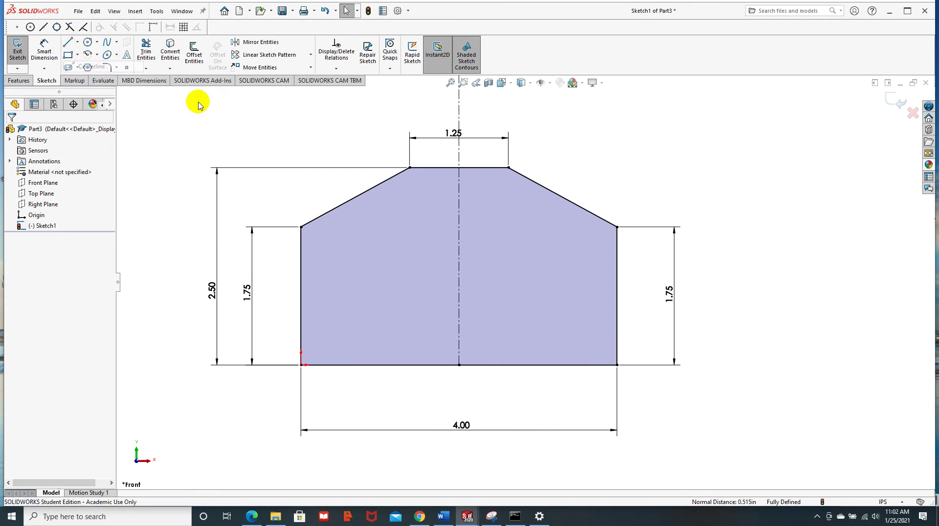
{"action": "left_click", "coordinate": [301, 228]}
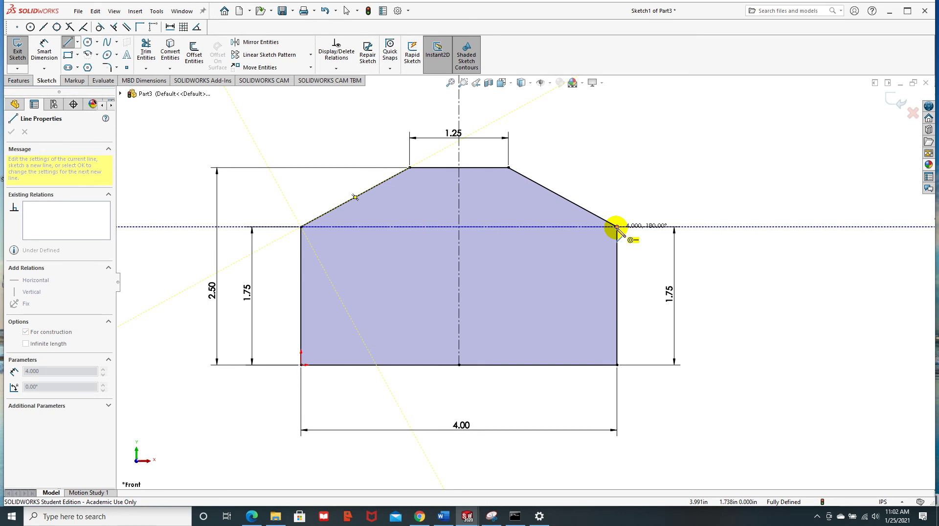
{"action": "key", "text": "Escape"}
{"action": "key", "text": "Escape"}
{"action": "left_click", "coordinate": [316, 352]}
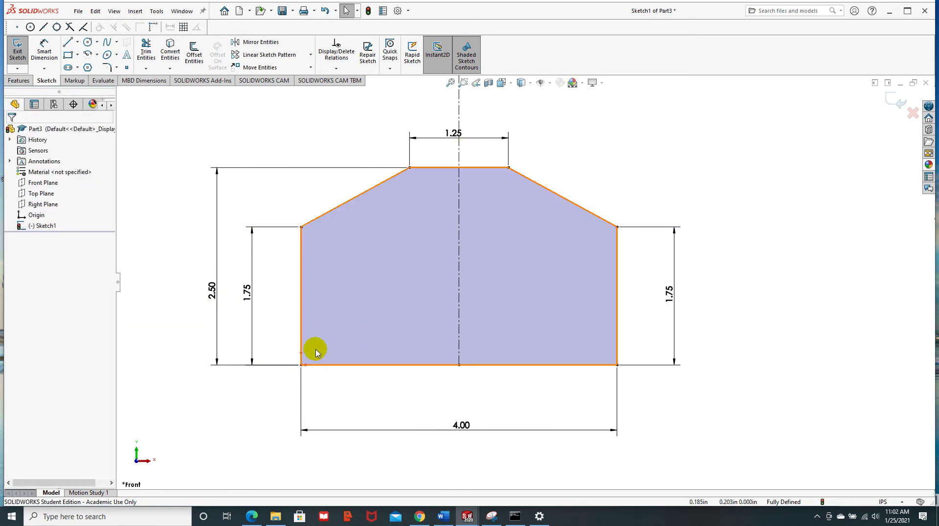
{"action": "key", "text": "Escape"}
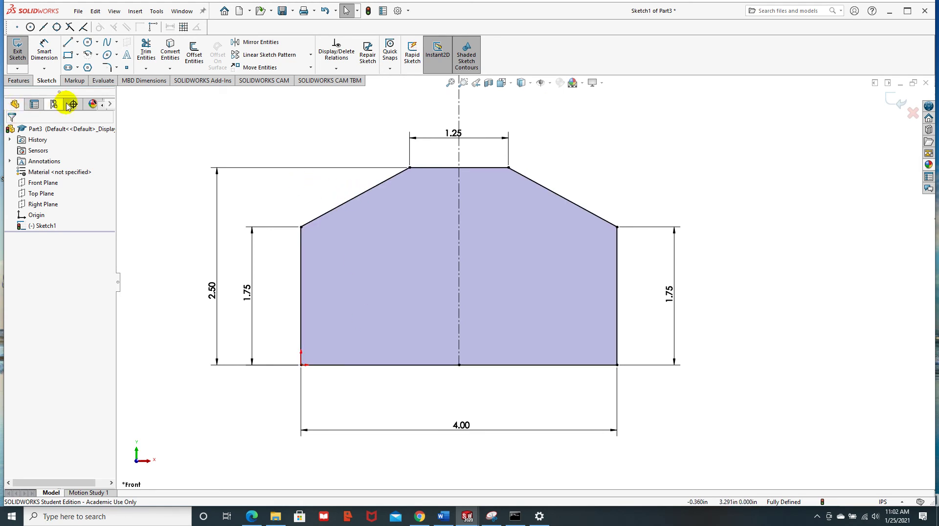
Sketch a circle about 1.08 in in diameter centered on the centerline and another about 0.41 in near the outline's lower-left corner.
{"action": "left_click", "coordinate": [88, 43]}
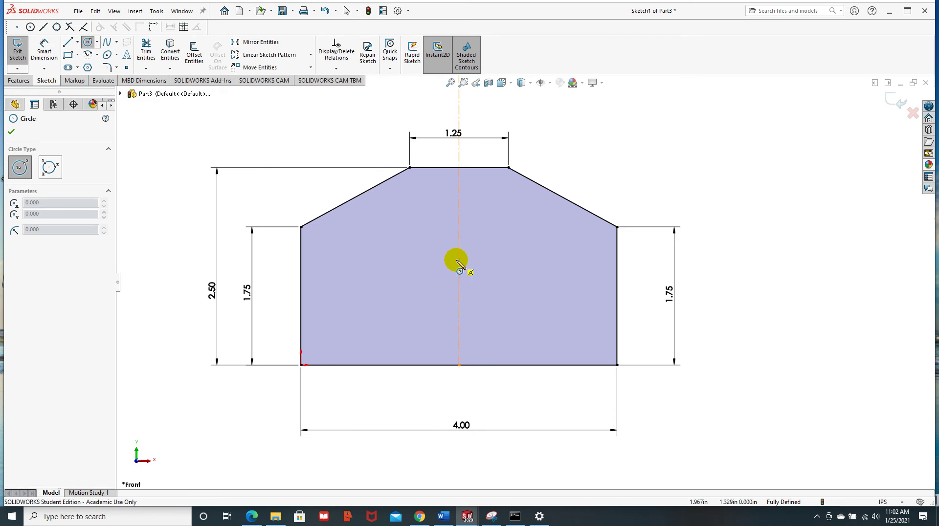
{"action": "left_click_drag", "start_coordinate": [458, 251], "coordinate": [494, 269]}
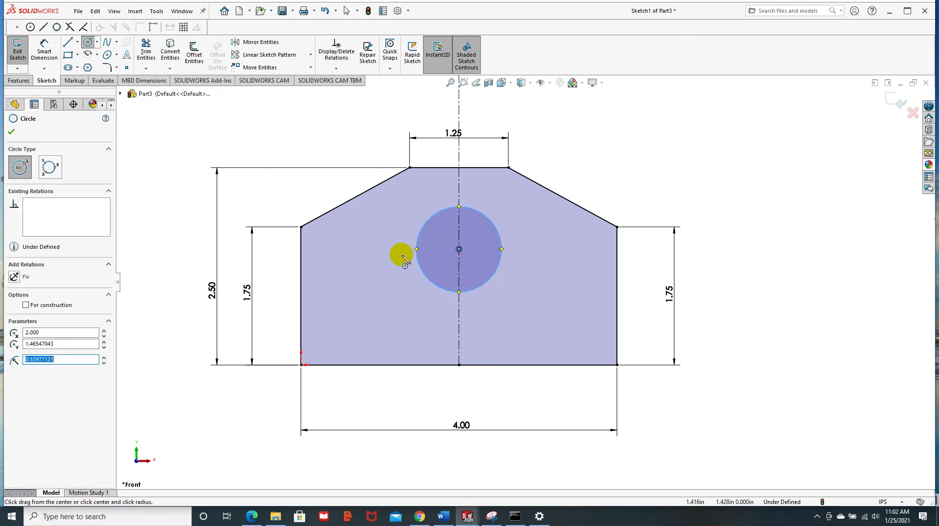
{"action": "left_click_drag", "start_coordinate": [359, 325], "coordinate": [374, 325]}
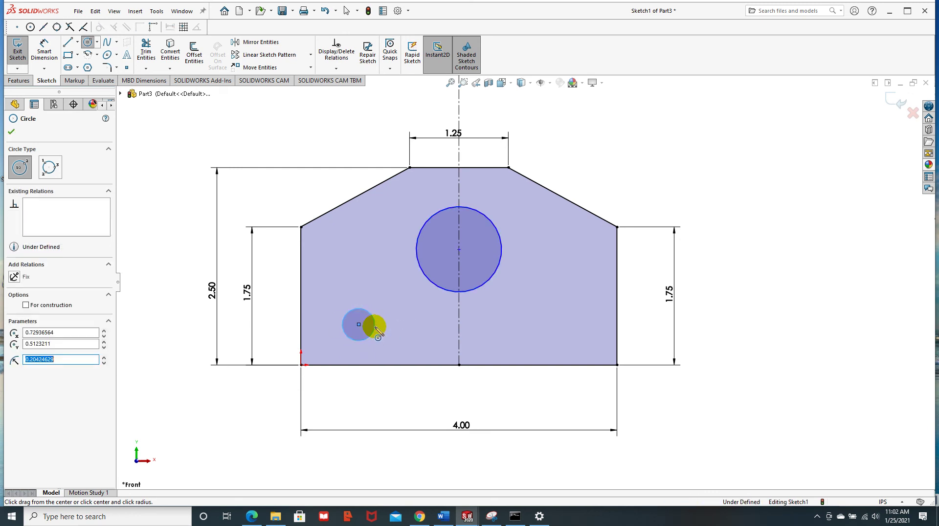
{"action": "left_click", "coordinate": [10, 132]}
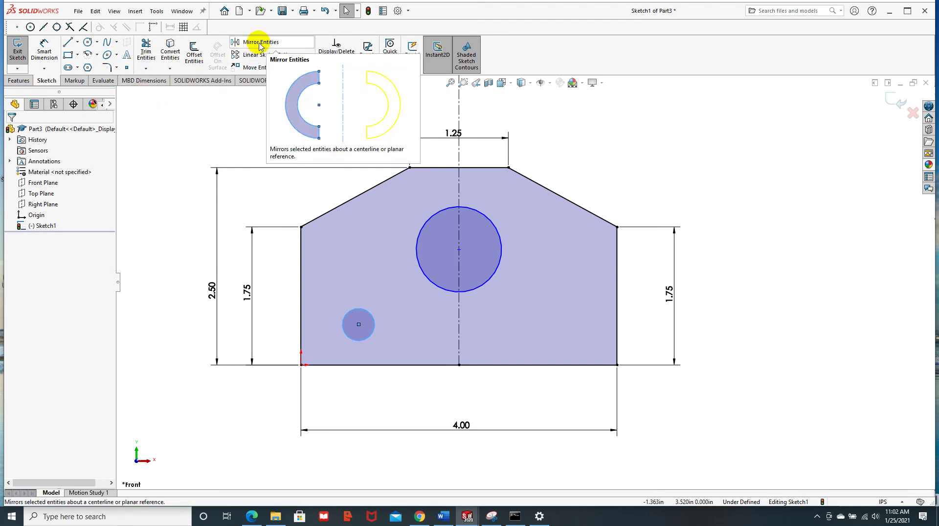
Mirror the small circle about the vertical centerline, keeping the original.
{"action": "left_click", "coordinate": [259, 43]}
{"action": "left_click", "coordinate": [360, 310]}
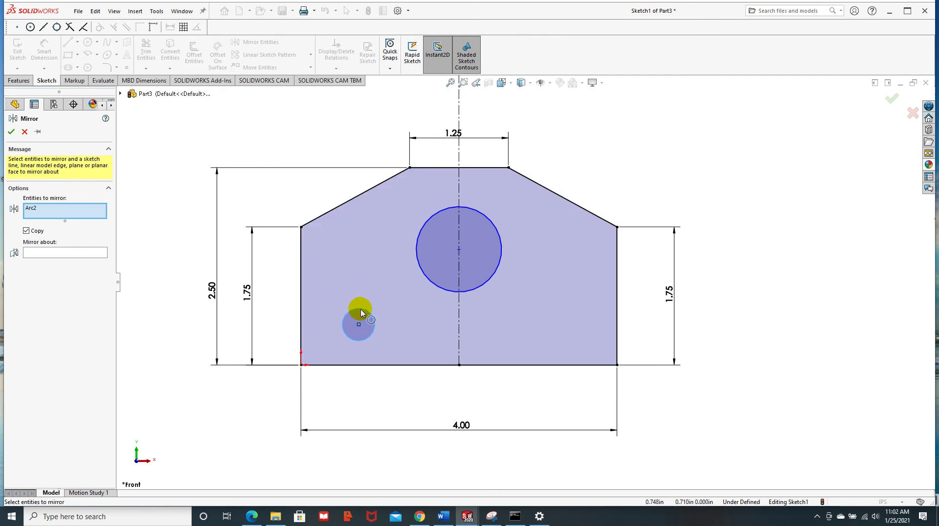
{"action": "right_click", "coordinate": [71, 208]}
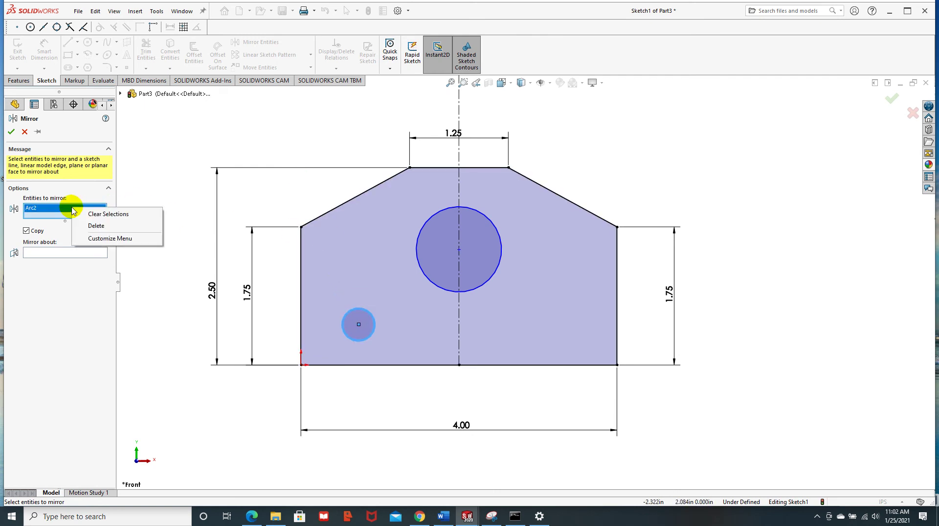
{"action": "left_click", "coordinate": [108, 214]}
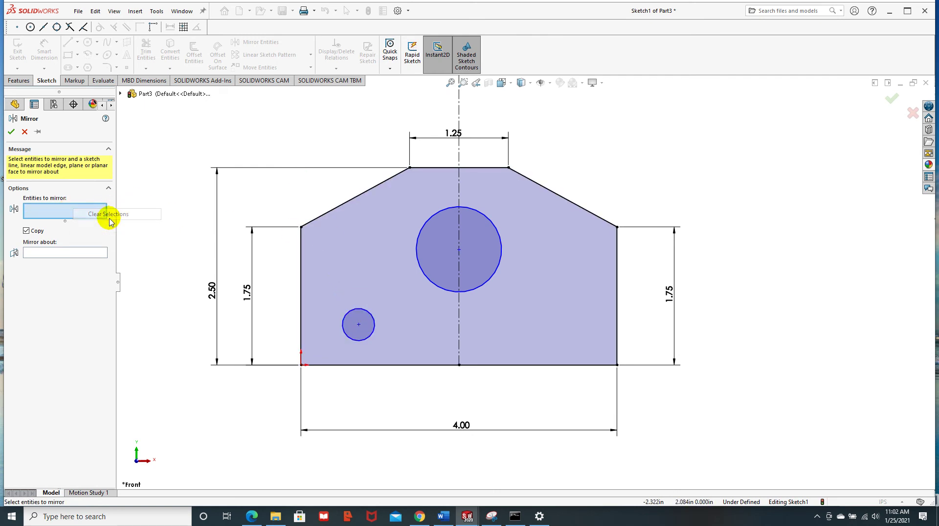
{"action": "left_click", "coordinate": [363, 313]}
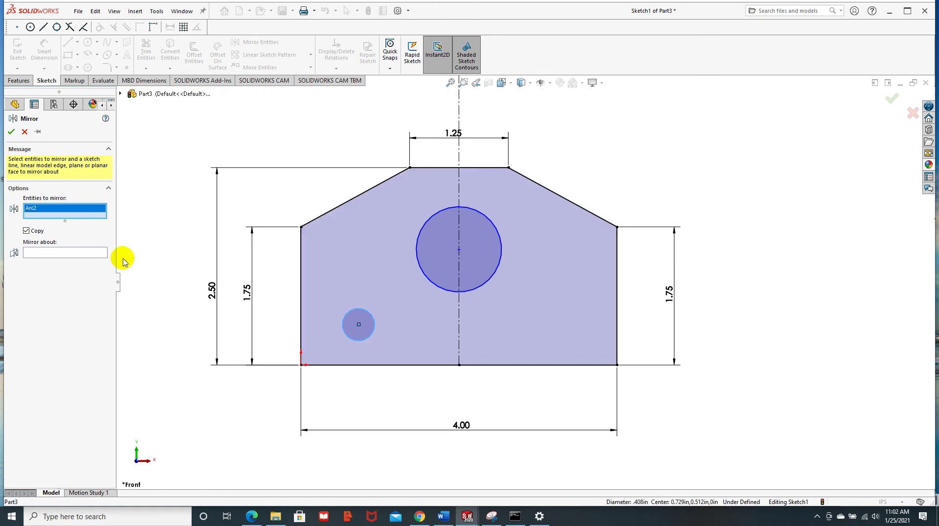
{"action": "left_click", "coordinate": [100, 253]}
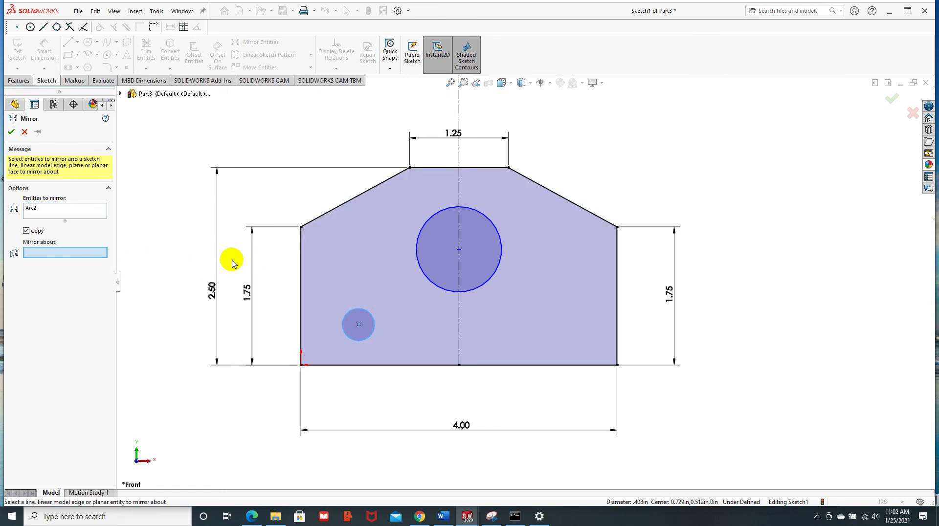
{"action": "left_click", "coordinate": [457, 337]}
{"action": "right_click", "coordinate": [457, 336]}
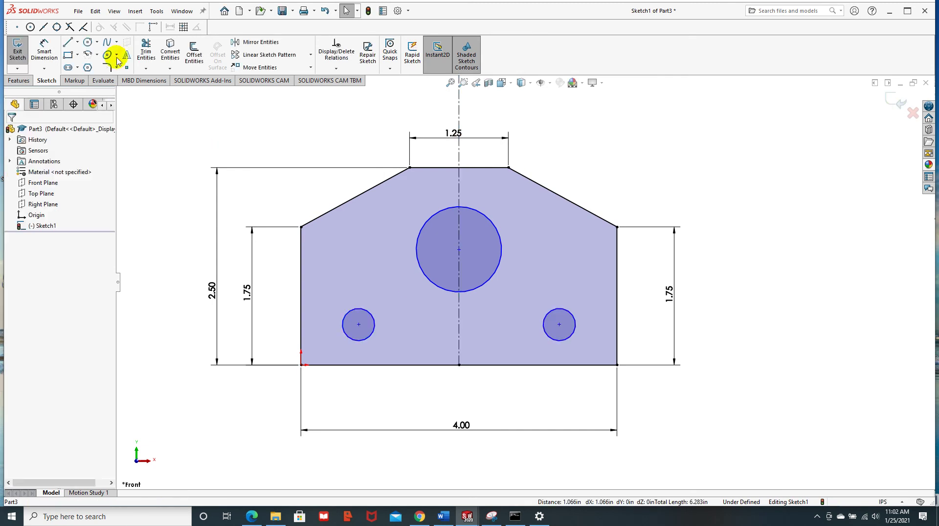
Check the hole sizes in the Positioning Stop PDF drawing and dimension the left small circle's diameter at 0.5 in.
{"action": "left_click", "coordinate": [41, 56]}
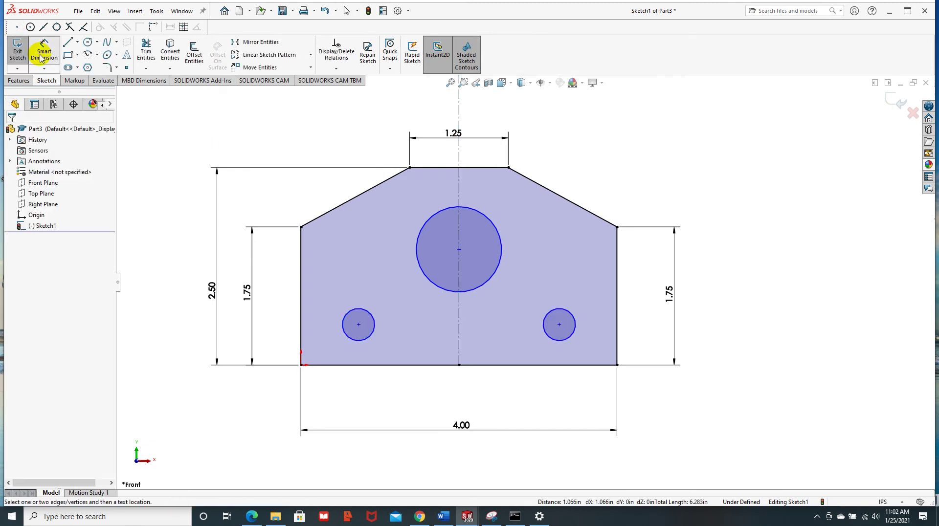
{"action": "left_click", "coordinate": [248, 520]}
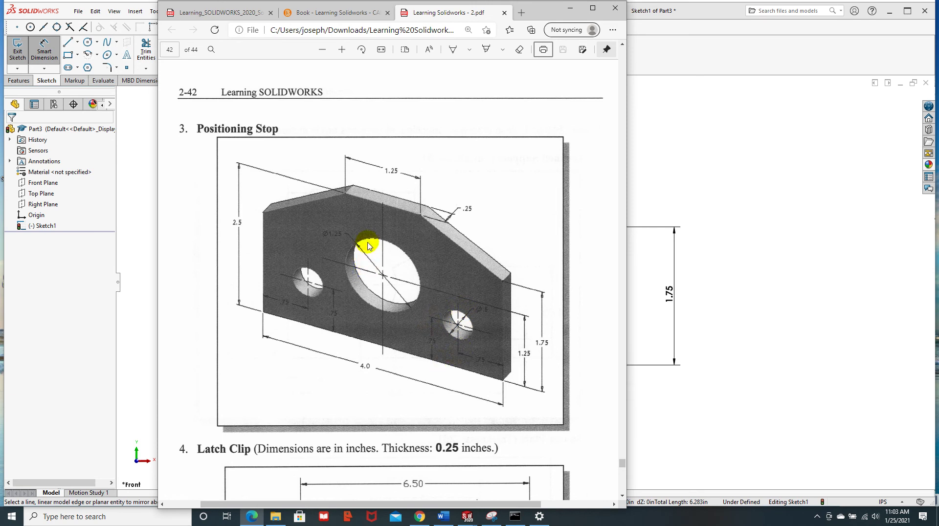
{"action": "left_click", "coordinate": [569, 9]}
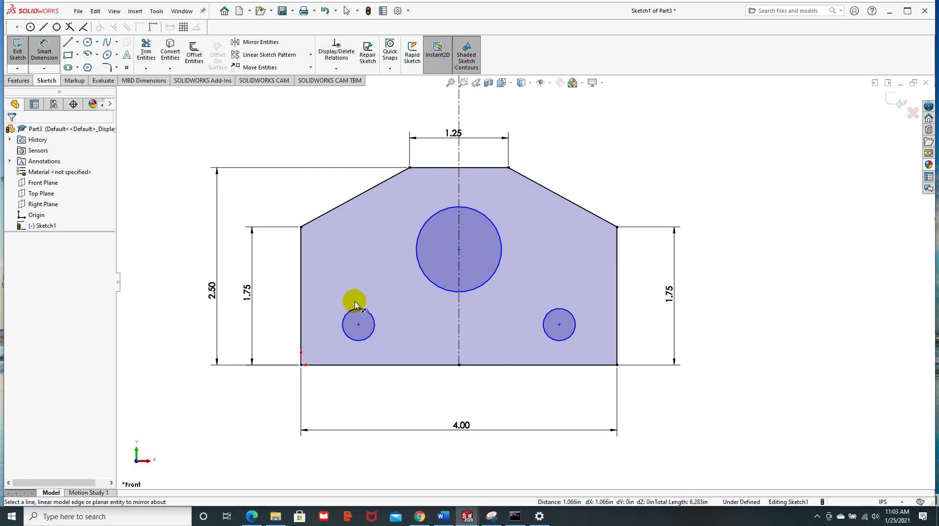
{"action": "left_click", "coordinate": [346, 316]}
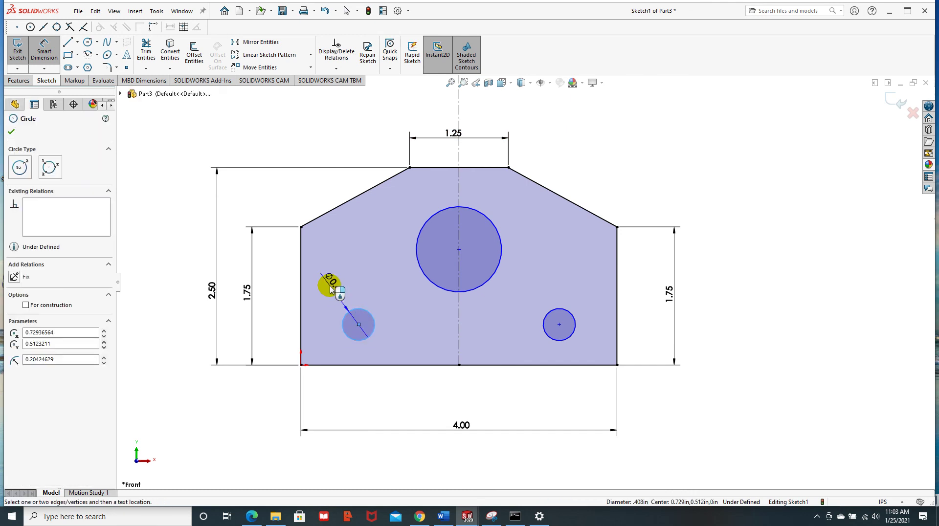
{"action": "left_click", "coordinate": [303, 319]}
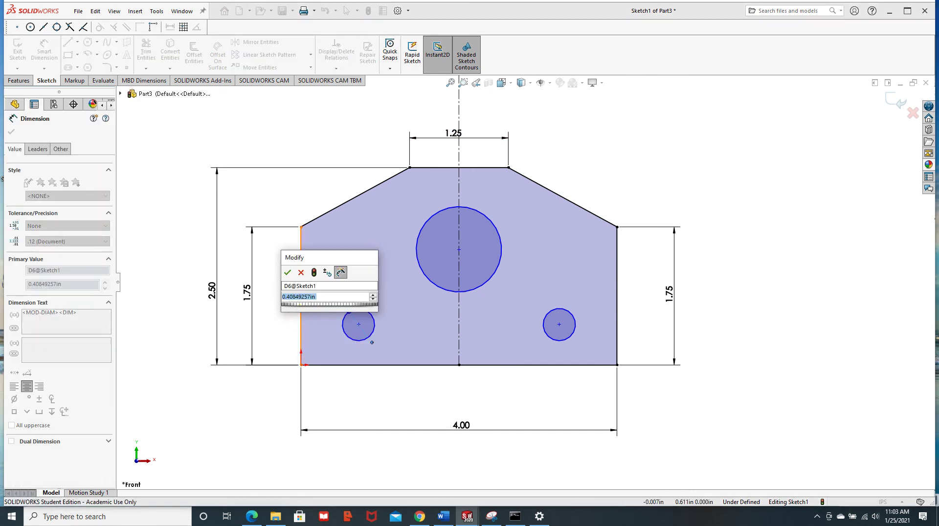
{"action": "type", "text": ".5"}
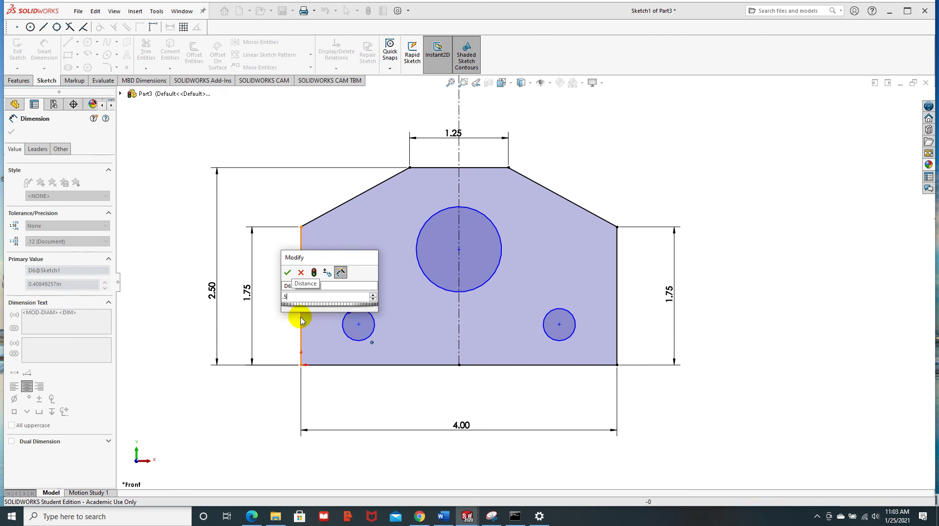
{"action": "key", "text": "Return"}
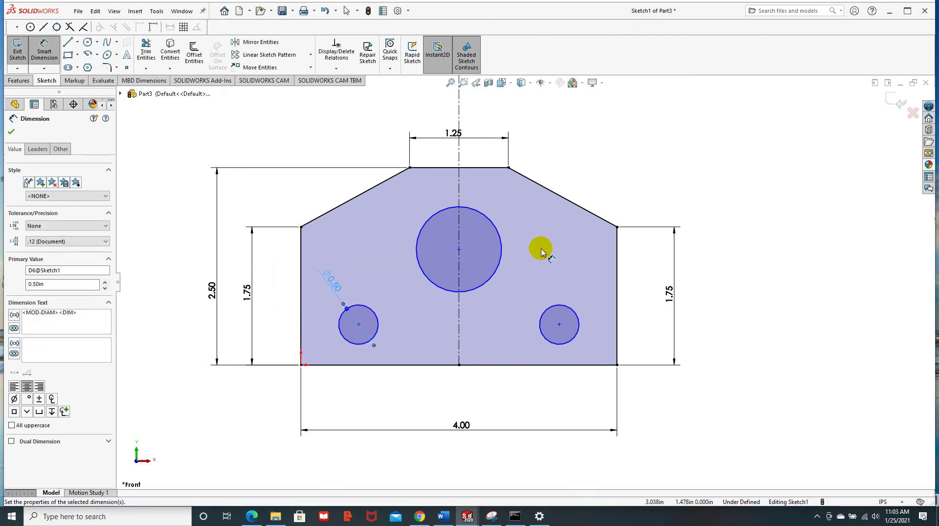
Dimension the large central circle's diameter at 1.25 in, placing the dimension to its upper left.
{"action": "left_click", "coordinate": [423, 231]}
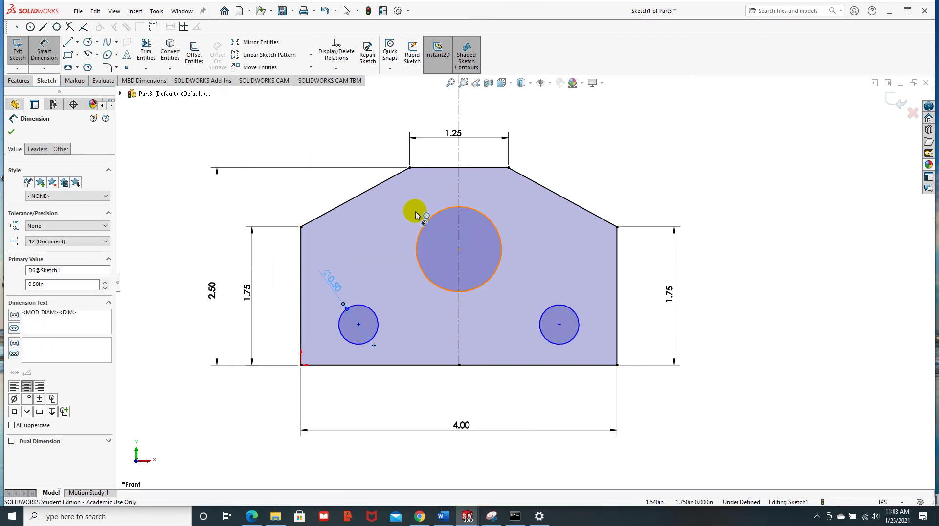
{"action": "left_click", "coordinate": [398, 207]}
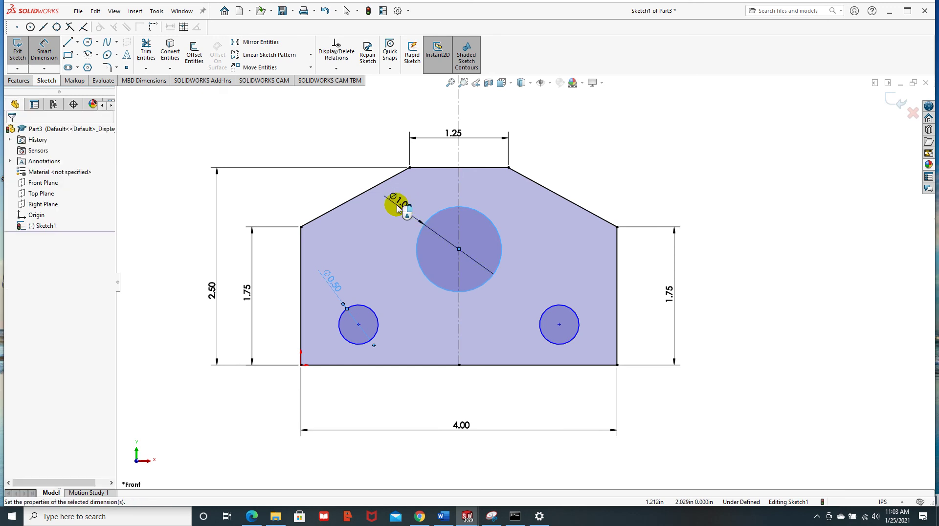
{"action": "type", "text": "1.25"}
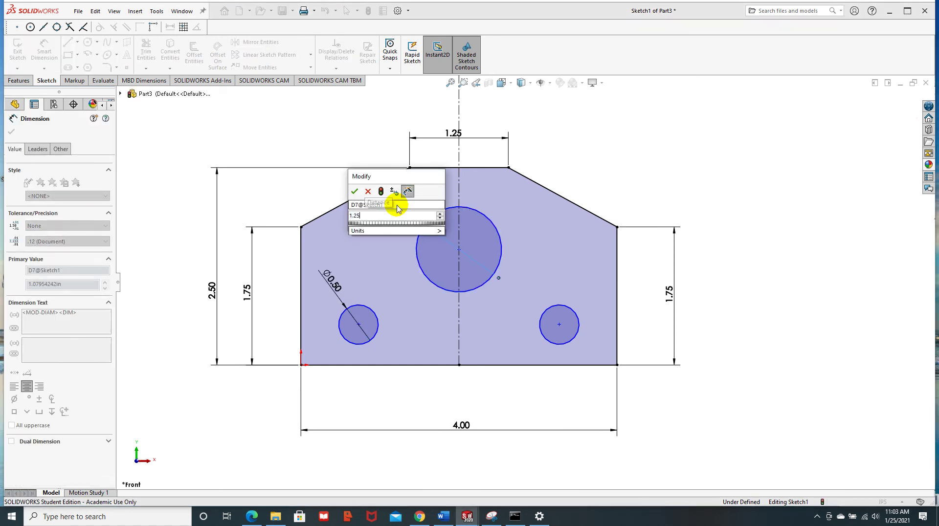
{"action": "key", "text": "Return"}
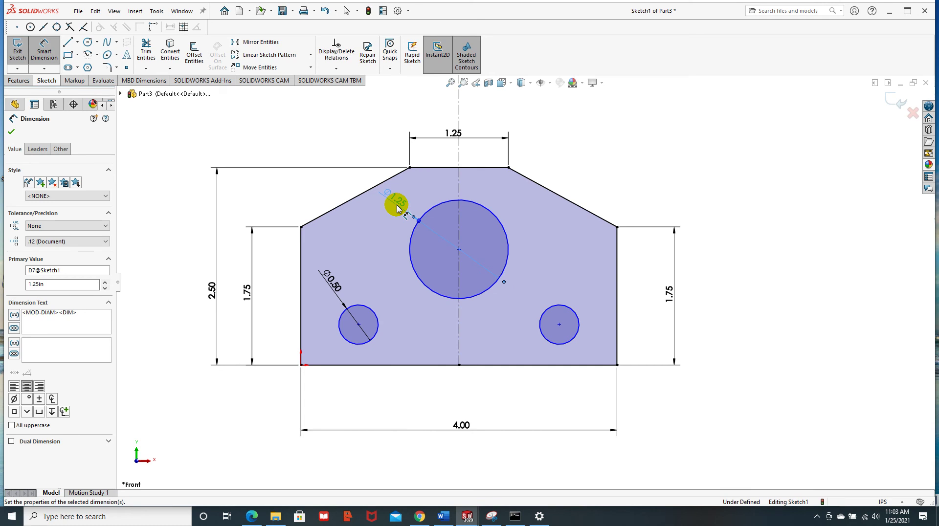
Check the hole locations in the Positioning Stop PDF drawing and dimension the left small circle's center 0.75 in above the bottom edge.
{"action": "left_click", "coordinate": [247, 517]}
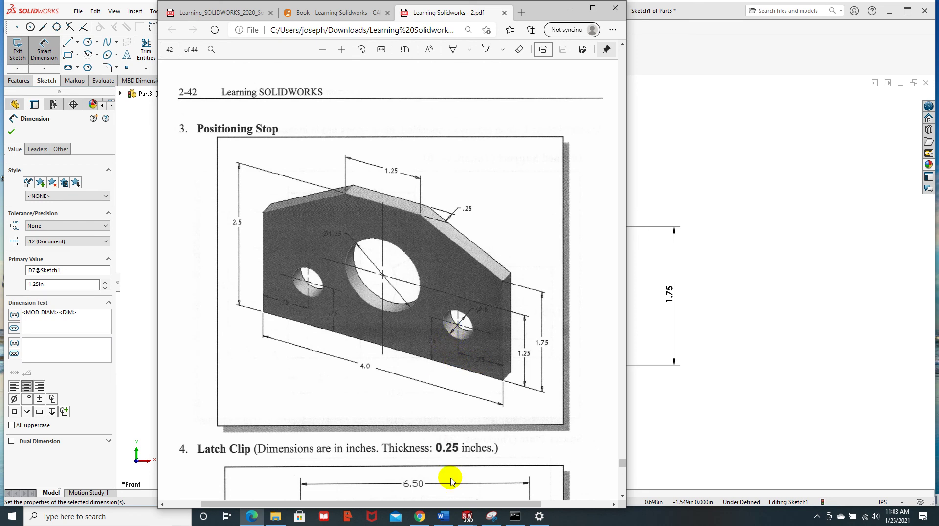
{"action": "left_click", "coordinate": [706, 406]}
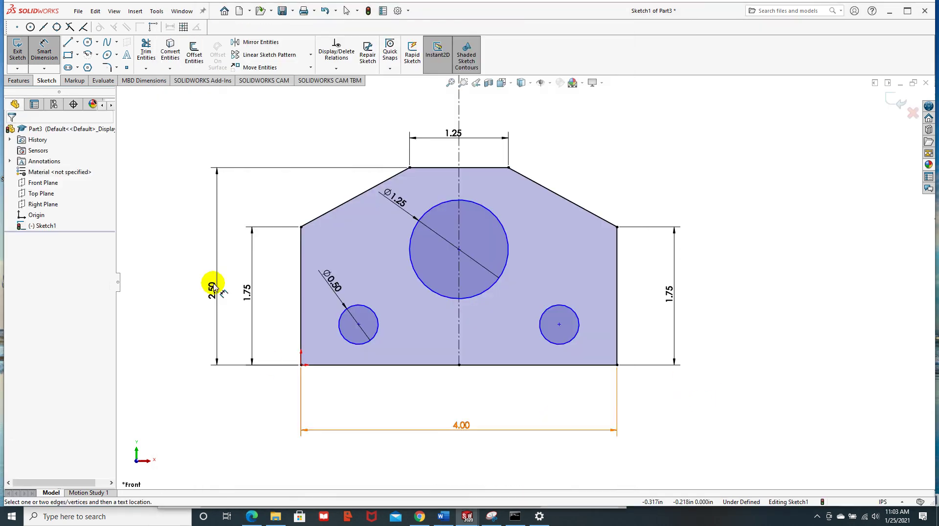
{"action": "left_click", "coordinate": [359, 325]}
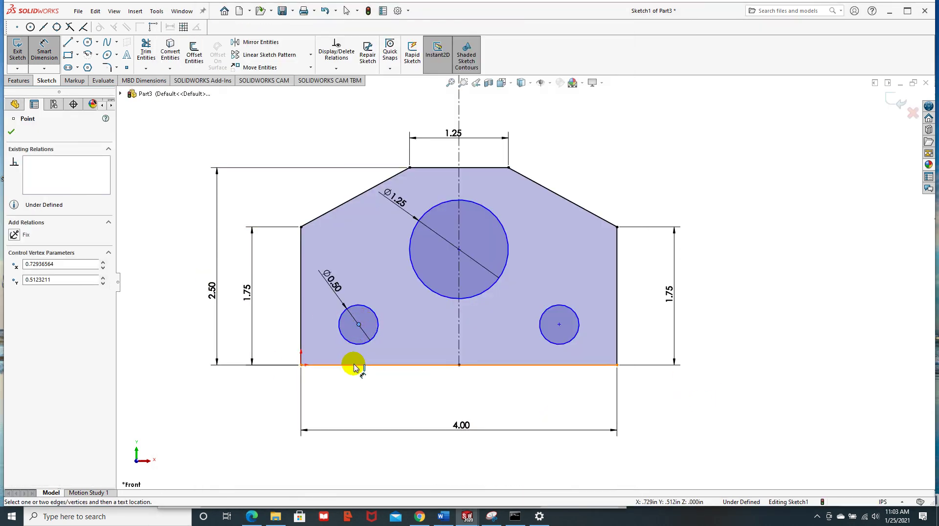
{"action": "left_click", "coordinate": [308, 364]}
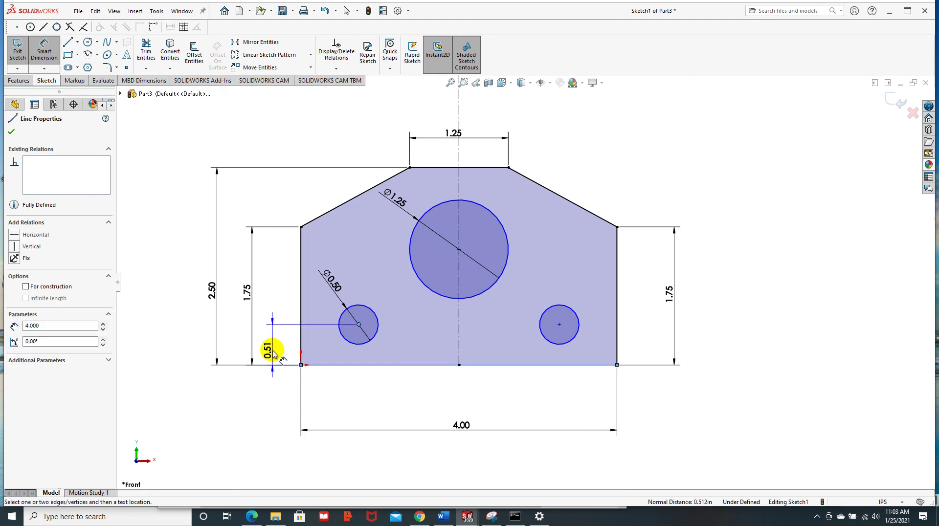
{"action": "left_click", "coordinate": [272, 351]}
{"action": "type", "text": ".75"}
{"action": "key", "text": "Return"}
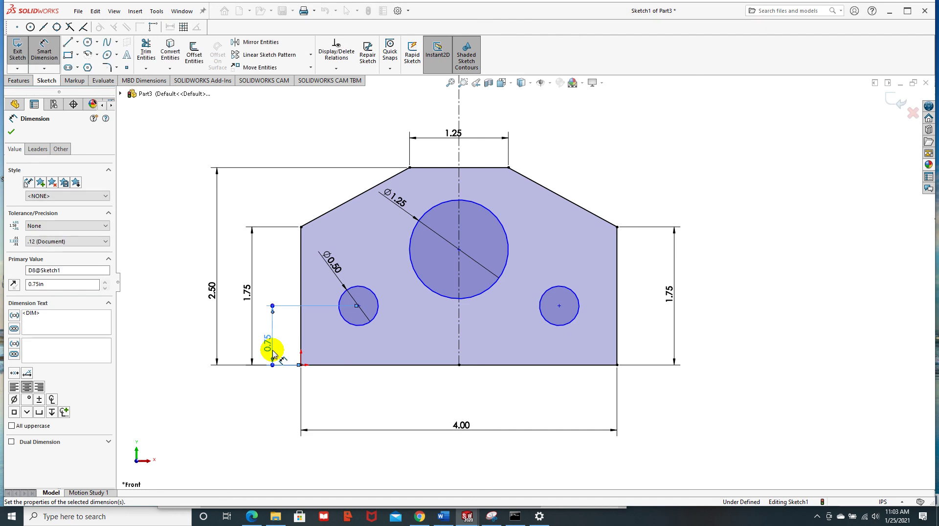
Dimension the left small circle's center 0.75 in from the outline's left edge, placing the dimension below the profile.
{"action": "left_click", "coordinate": [302, 337]}
{"action": "left_click", "coordinate": [358, 306]}
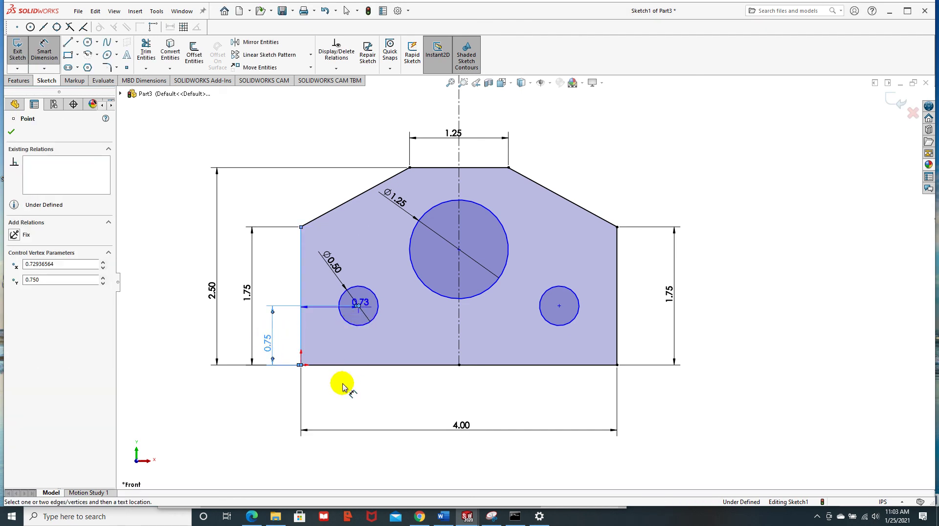
{"action": "left_click", "coordinate": [334, 400]}
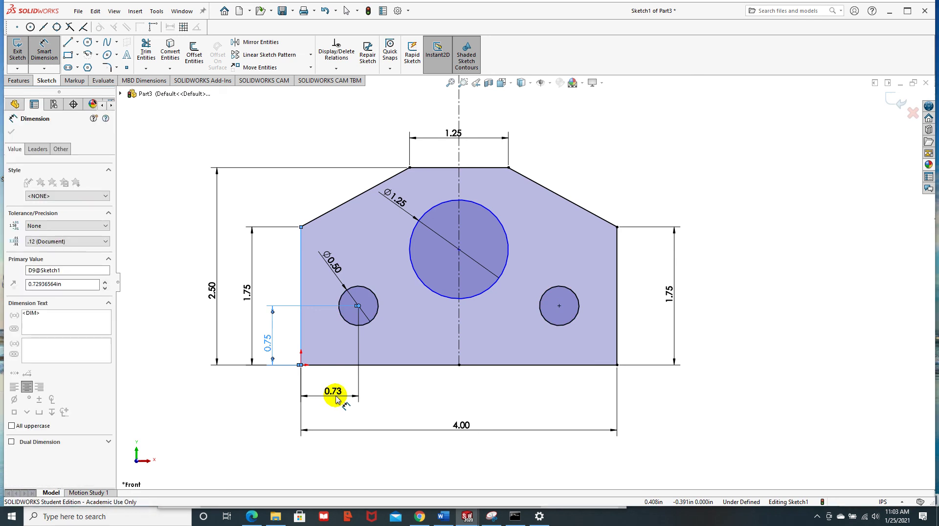
{"action": "type", "text": ".75"}
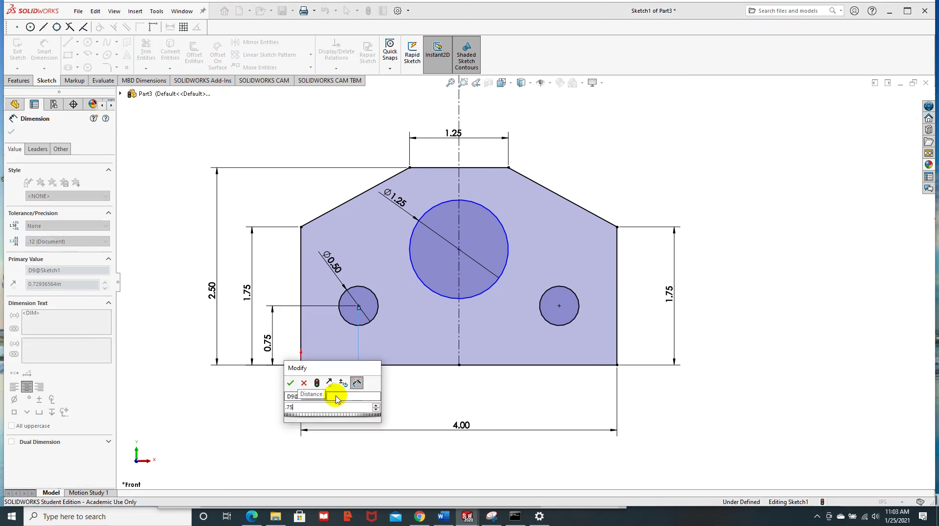
{"action": "key", "text": "Return"}
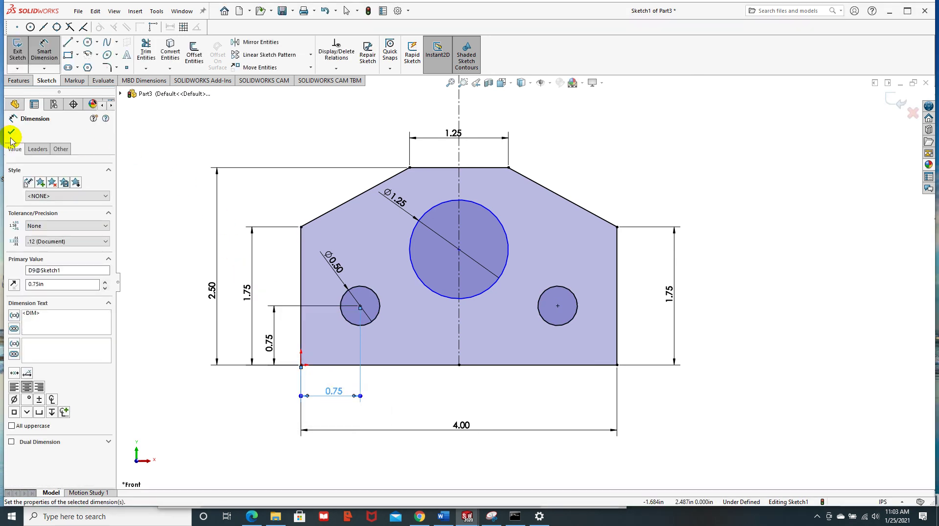
{"action": "left_click", "coordinate": [11, 132]}
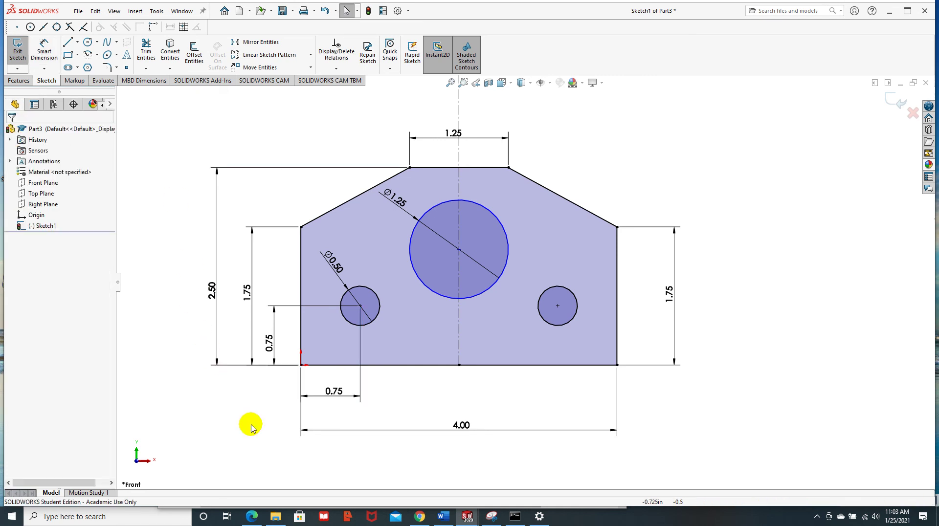
Check the large hole's height in the PDF drawing and dimension its center 1.25 in above the bottom edge.
{"action": "left_click", "coordinate": [255, 520]}
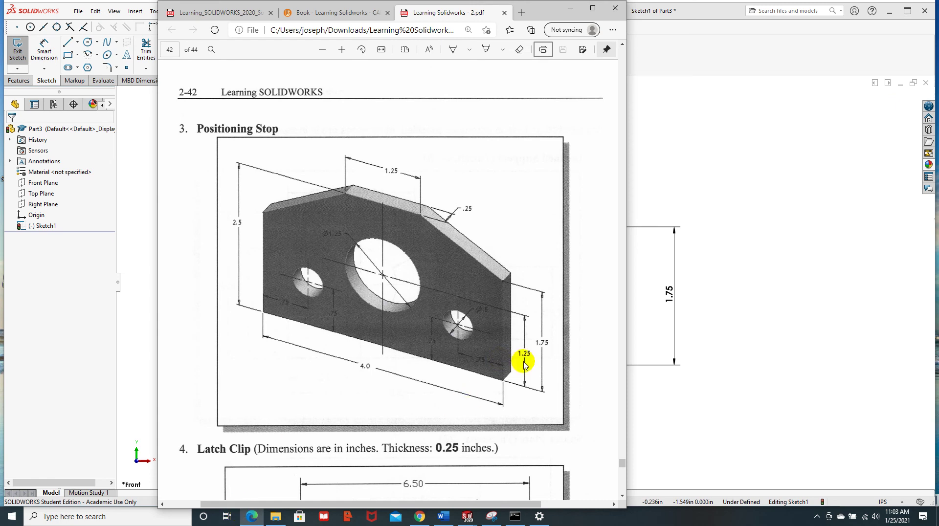
{"action": "left_click", "coordinate": [692, 419]}
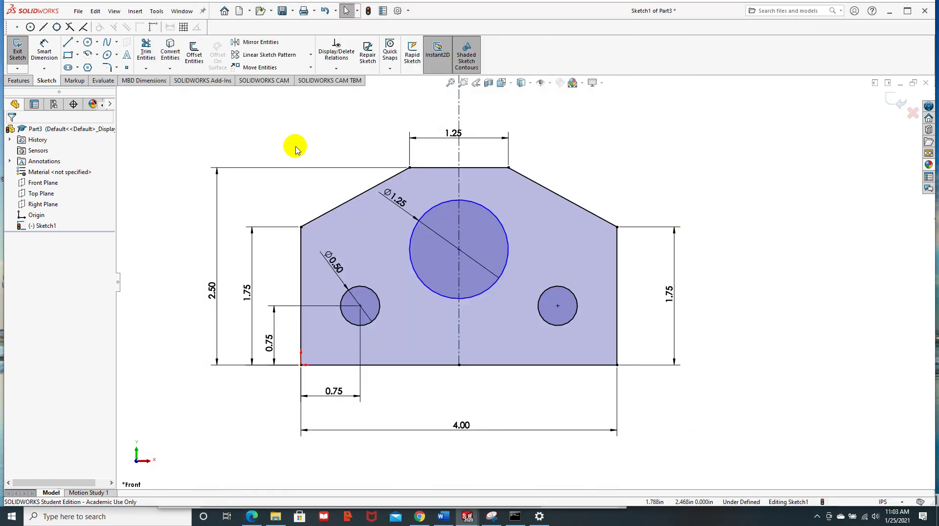
{"action": "left_click", "coordinate": [44, 49]}
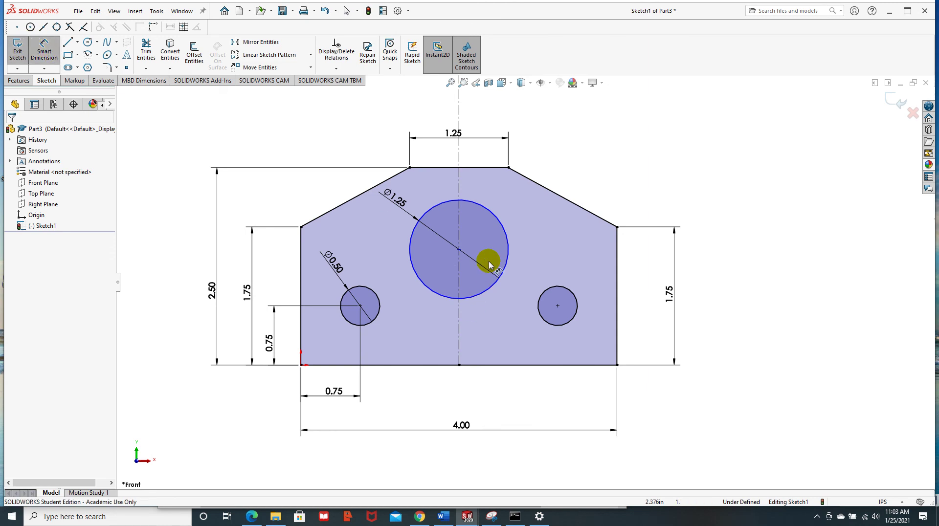
{"action": "left_click", "coordinate": [459, 250]}
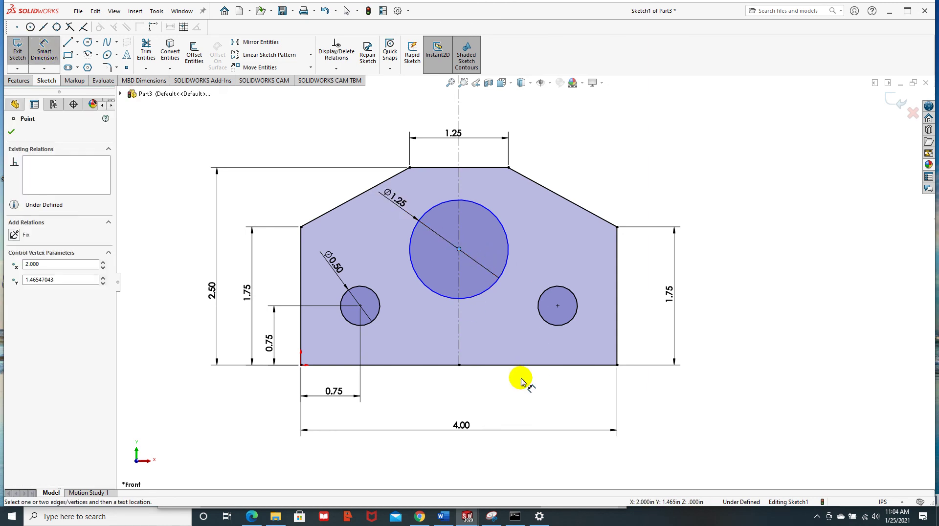
{"action": "left_click", "coordinate": [577, 365]}
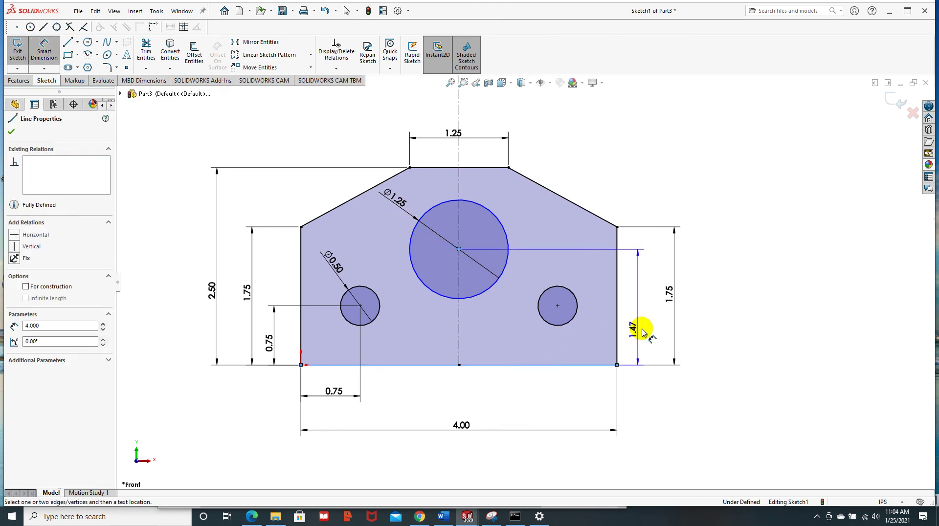
{"action": "left_click", "coordinate": [646, 327]}
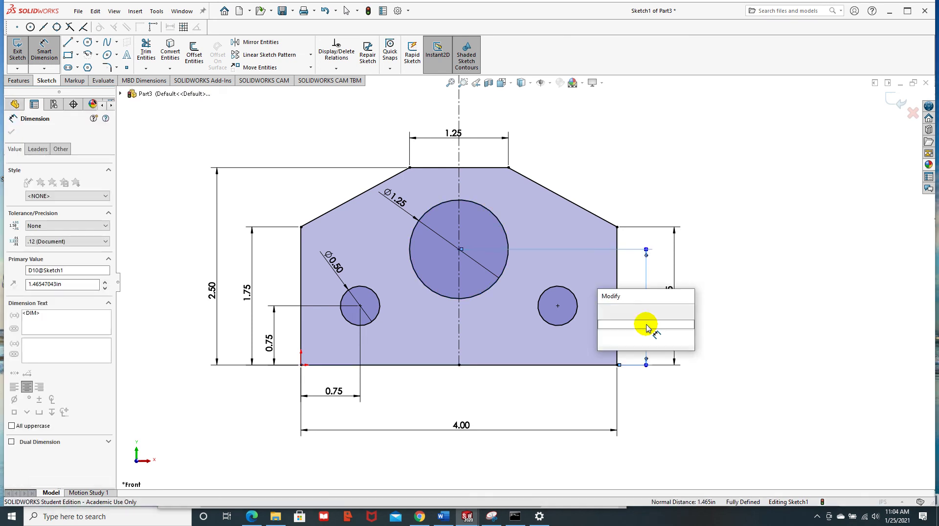
{"action": "type", "text": "1.25"}
{"action": "key", "text": "Return"}
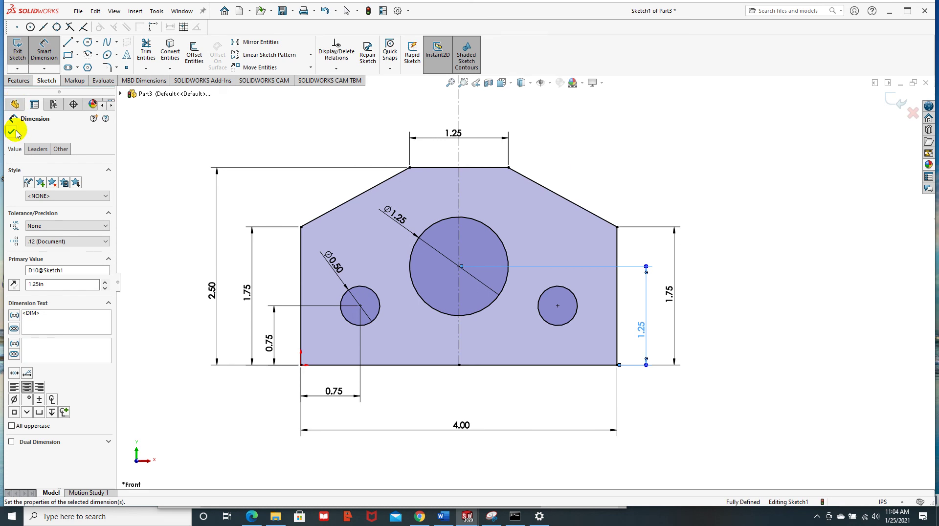
{"action": "left_click", "coordinate": [12, 131]}
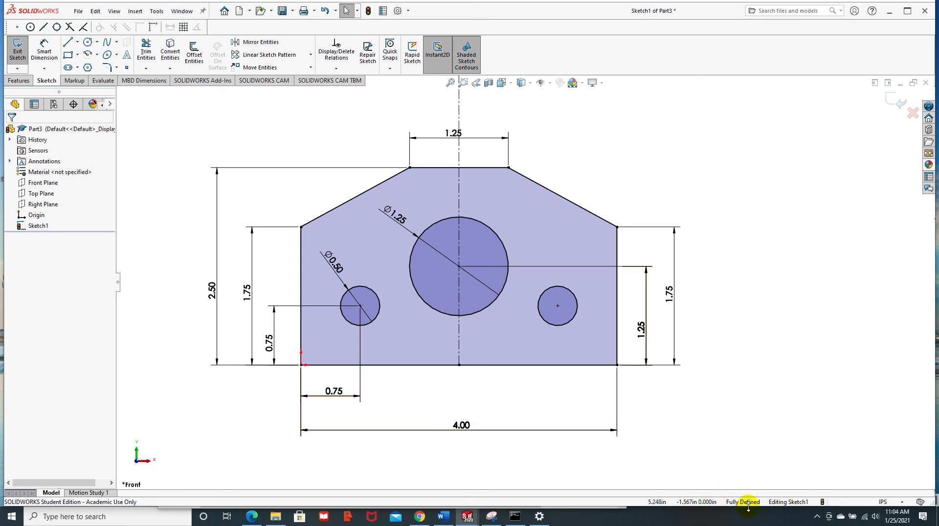
Check the thickness in the PDF drawing and extrude the profile sketch 0.25 in blind in the reversed direction.
{"action": "left_click", "coordinate": [251, 517]}
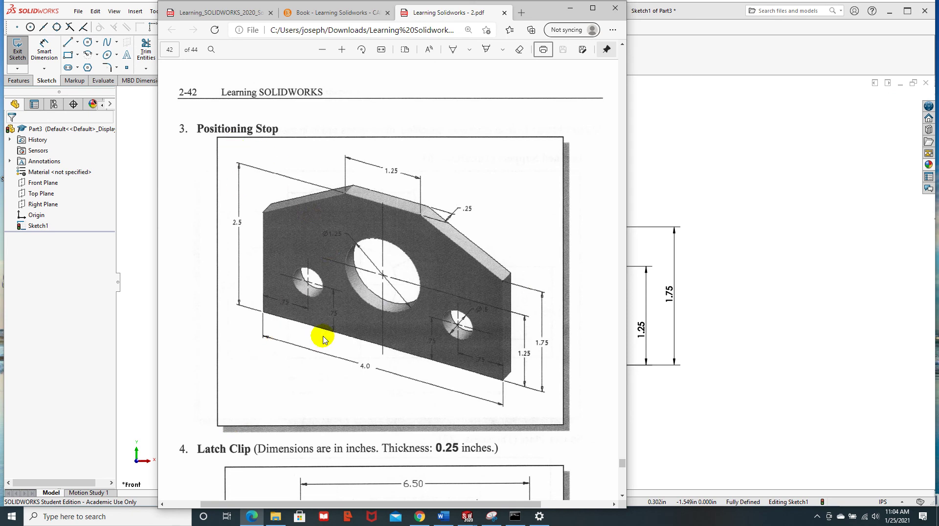
{"action": "left_click", "coordinate": [756, 234]}
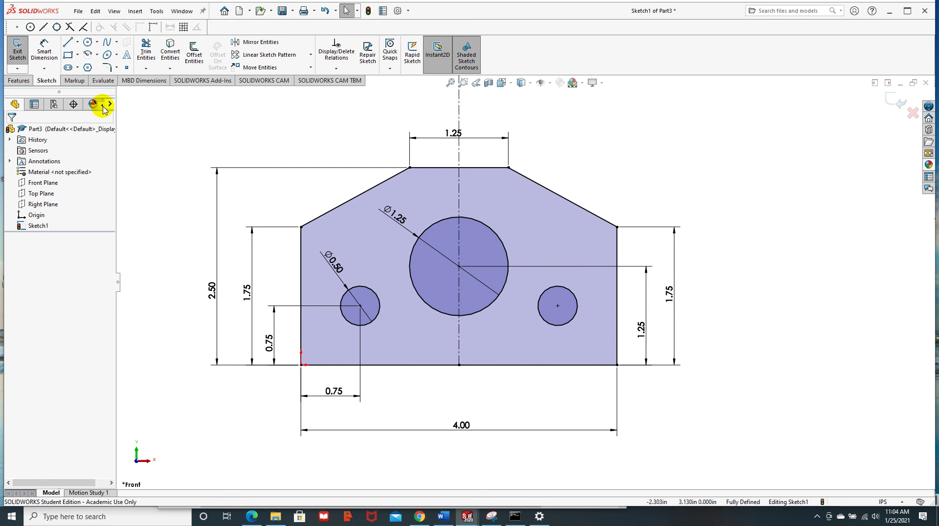
{"action": "left_click", "coordinate": [19, 80]}
{"action": "left_click", "coordinate": [17, 57]}
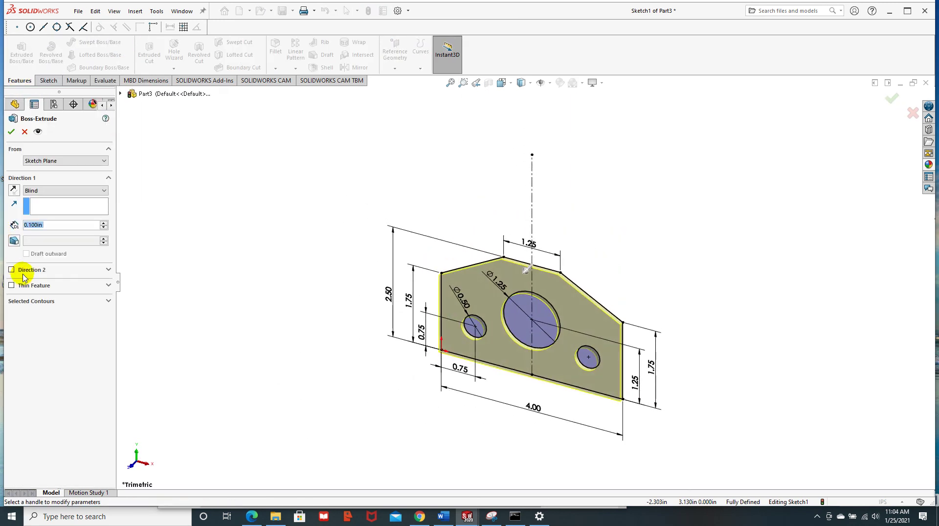
{"action": "type", "text": "0.25"}
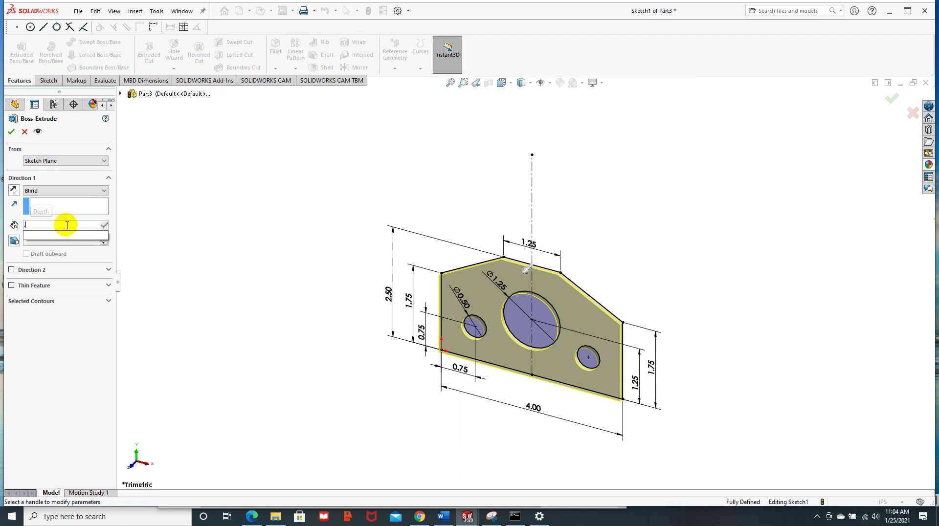
{"action": "key", "text": "Return"}
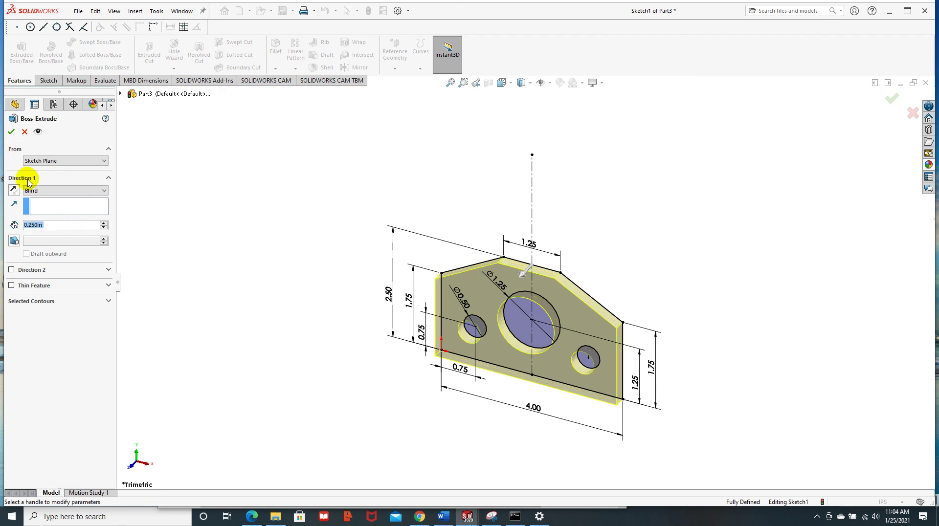
{"action": "left_click", "coordinate": [14, 190]}
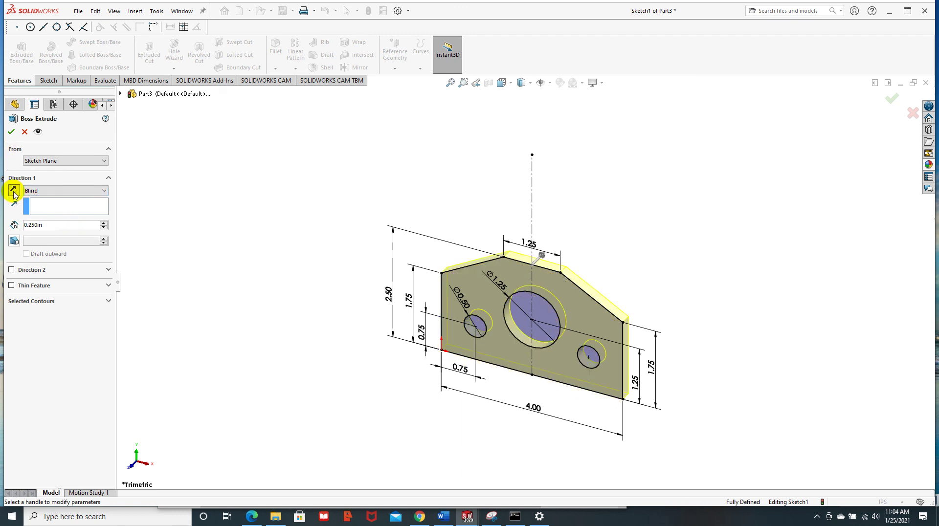
{"action": "left_click", "coordinate": [10, 134]}
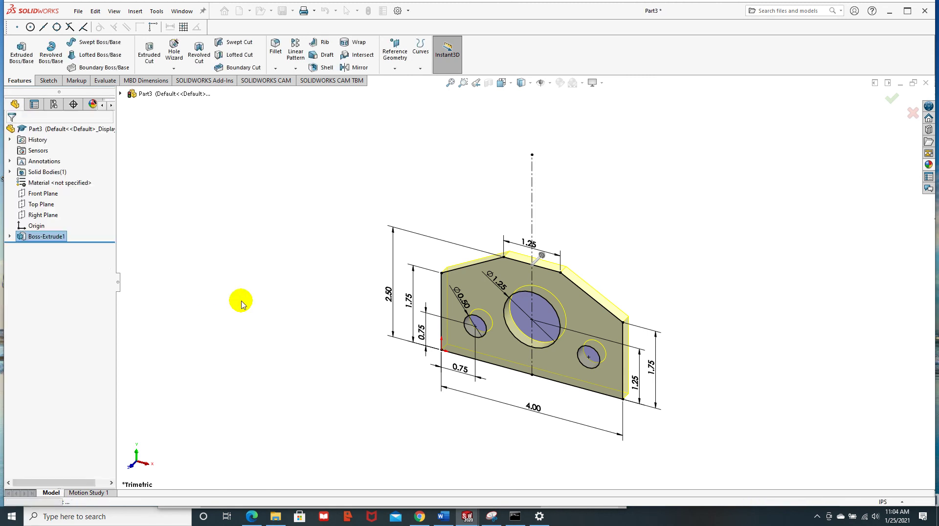
Apply a magenta color (RGB 255, 63, 255) to the extruded body.
{"action": "left_click", "coordinate": [560, 82]}
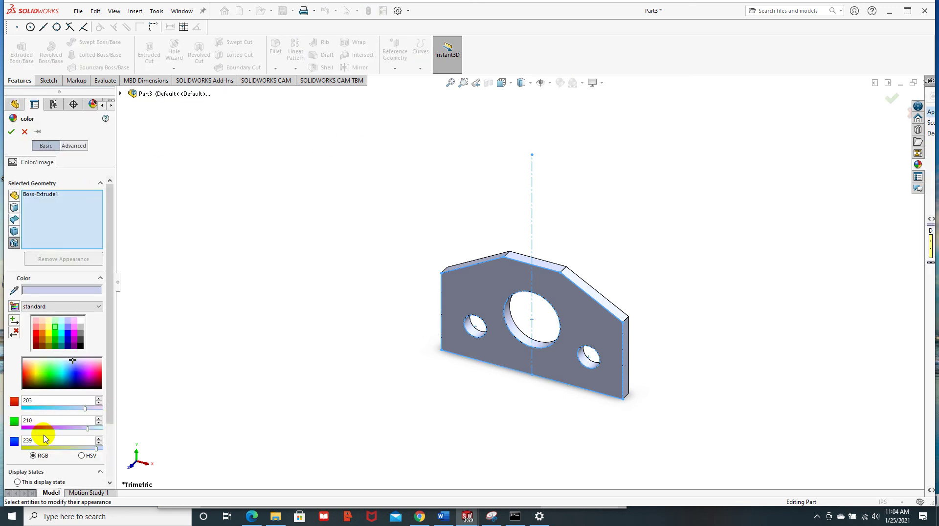
{"action": "left_click", "coordinate": [89, 370]}
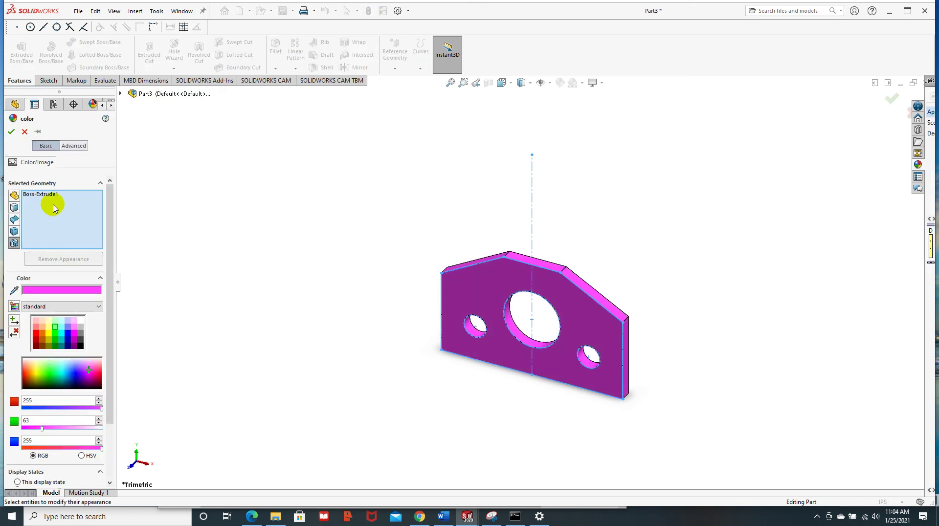
{"action": "left_click", "coordinate": [10, 132]}
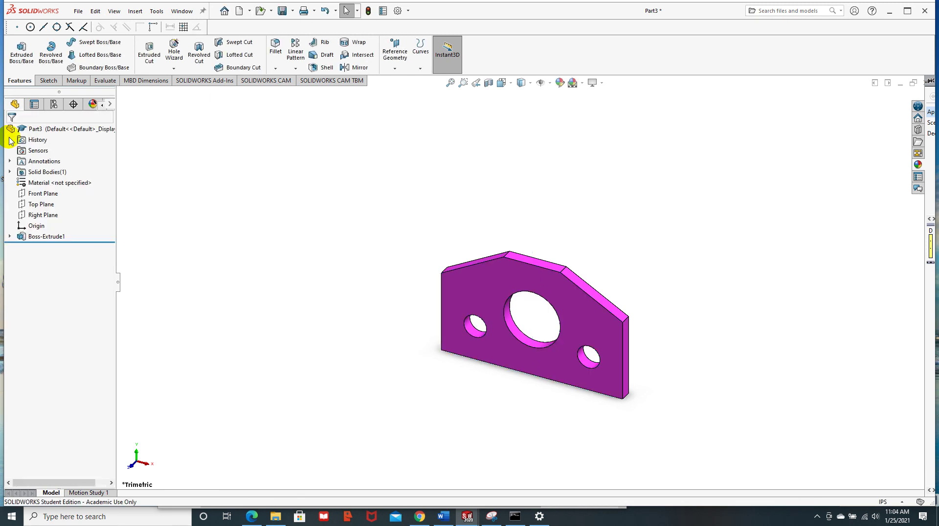
Save the part in folder 2 of CAD-230, basing its file name on JC-Exercise 2 with the exercise number replaced.
{"action": "scroll", "coordinate": [628, 360], "scroll_direction": "down", "scroll_amount": 2}
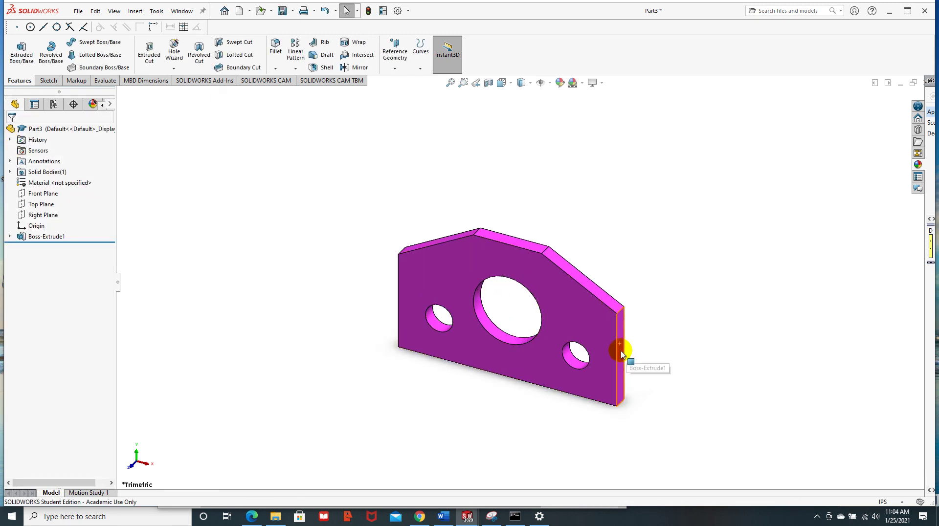
{"action": "scroll", "coordinate": [492, 350], "scroll_direction": "down", "scroll_amount": 1}
{"action": "scroll", "coordinate": [493, 350], "scroll_direction": "down", "scroll_amount": 1}
{"action": "left_click", "coordinate": [78, 11]}
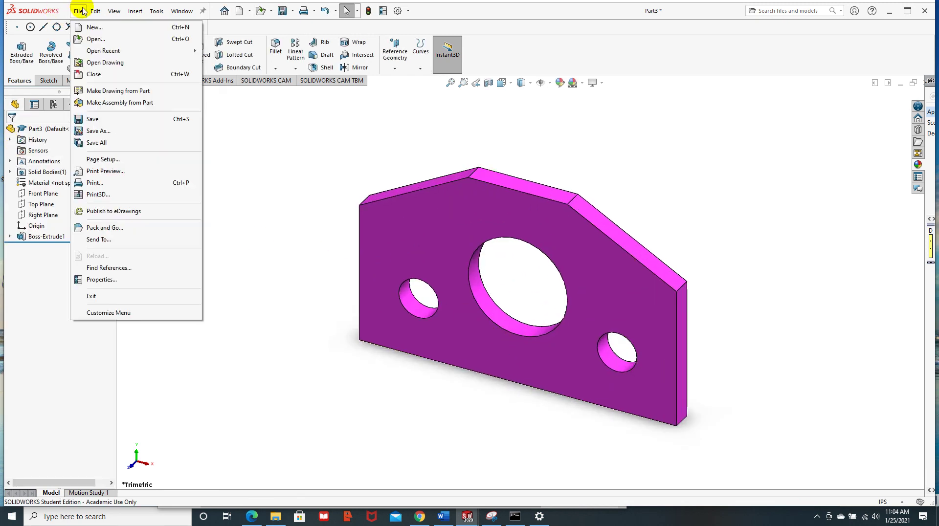
{"action": "left_click", "coordinate": [99, 131]}
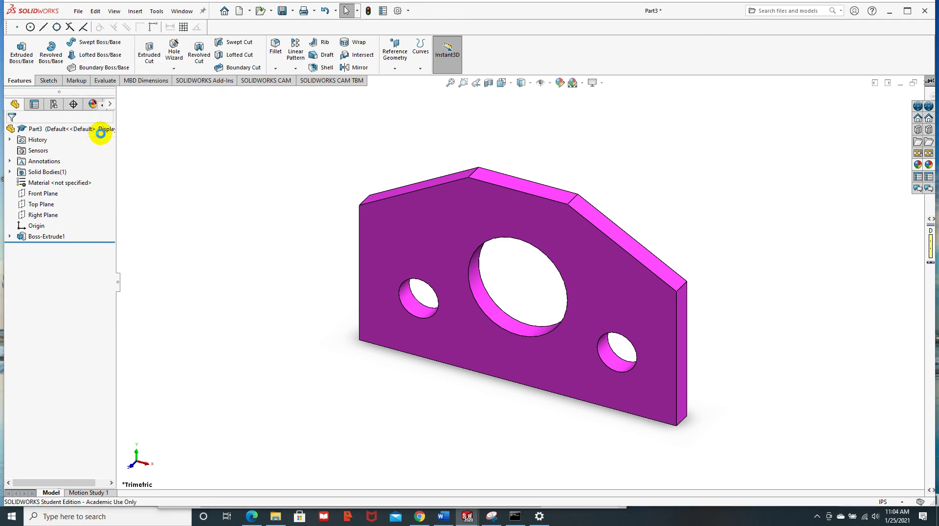
{"action": "left_click", "coordinate": [451, 211]}
{"action": "left_click", "coordinate": [446, 298]}
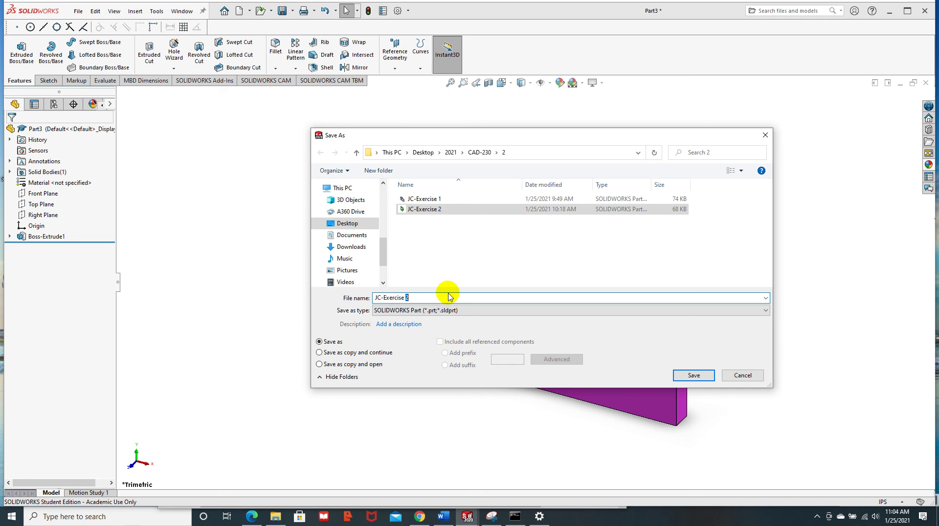
{"action": "key", "text": "Return"}
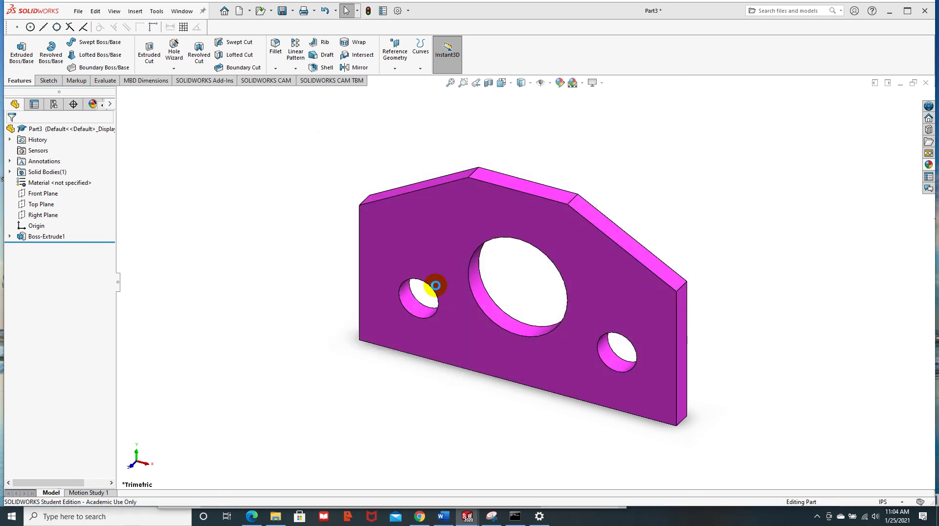